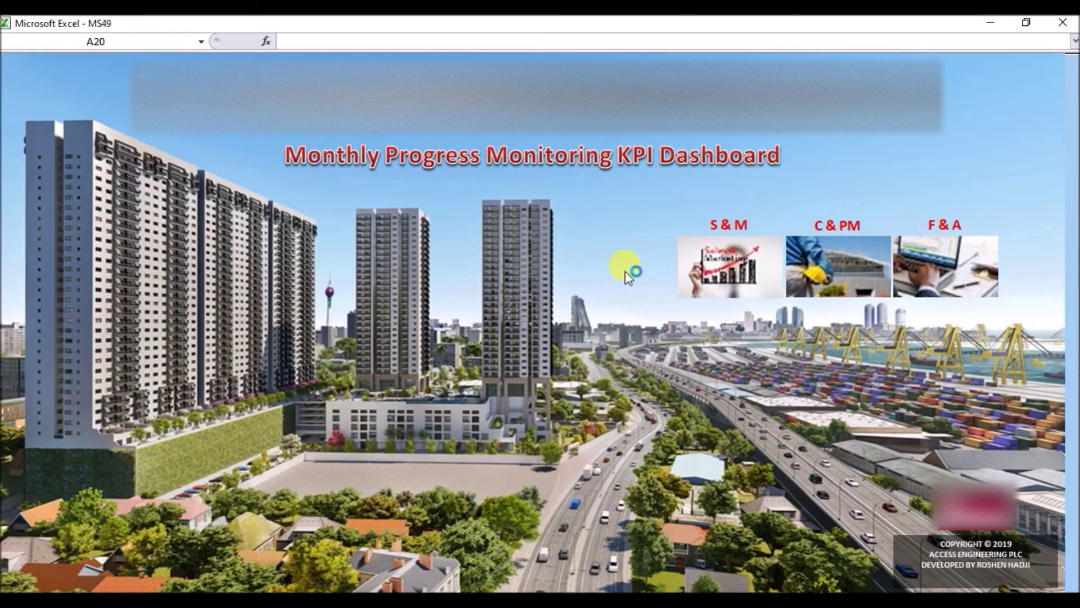
- Open the Sales & Marketing KPI dashboard and set the reporting month to Oct-19
{"action": "left_click", "coordinate": [700, 270]}
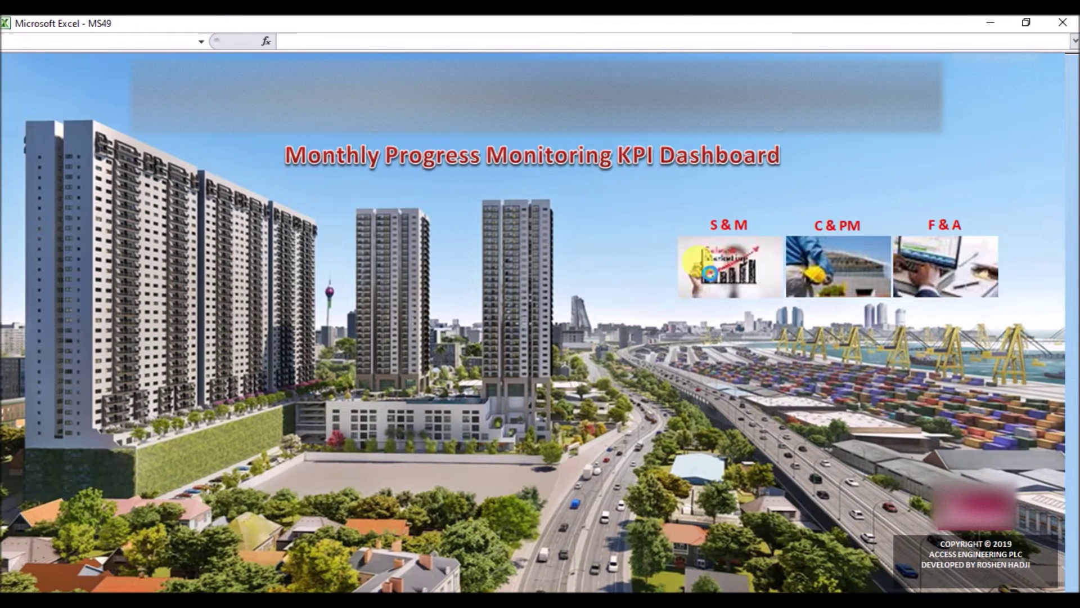
{"action": "left_click", "coordinate": [92, 87]}
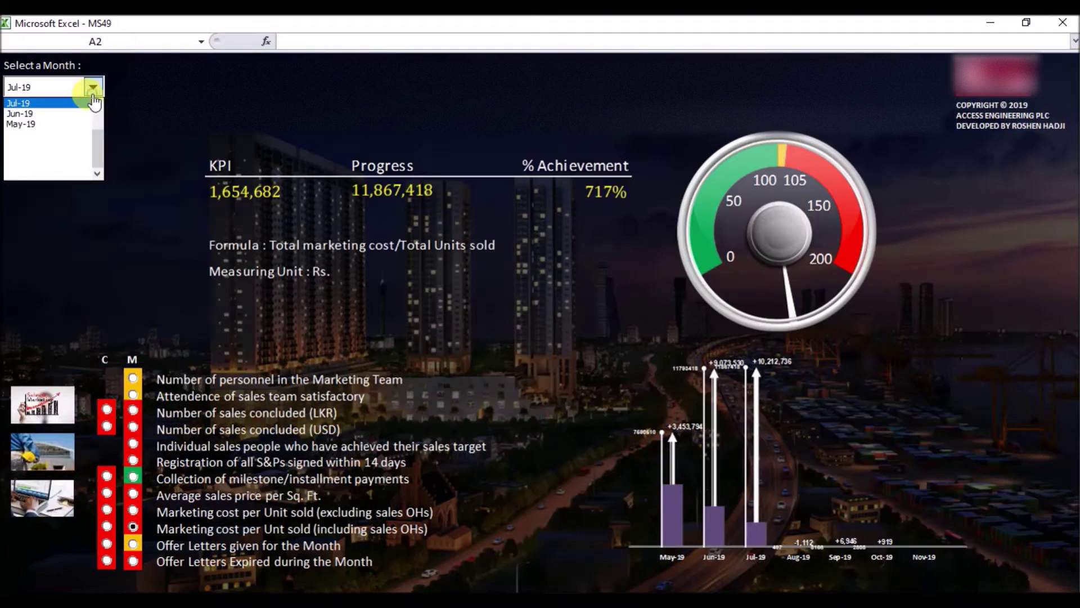
{"action": "scroll", "coordinate": [93, 113], "scroll_direction": "up", "scroll_amount": 2}
{"action": "scroll", "coordinate": [90, 107], "scroll_direction": "up", "scroll_amount": 2}
{"action": "left_click", "coordinate": [73, 103]}
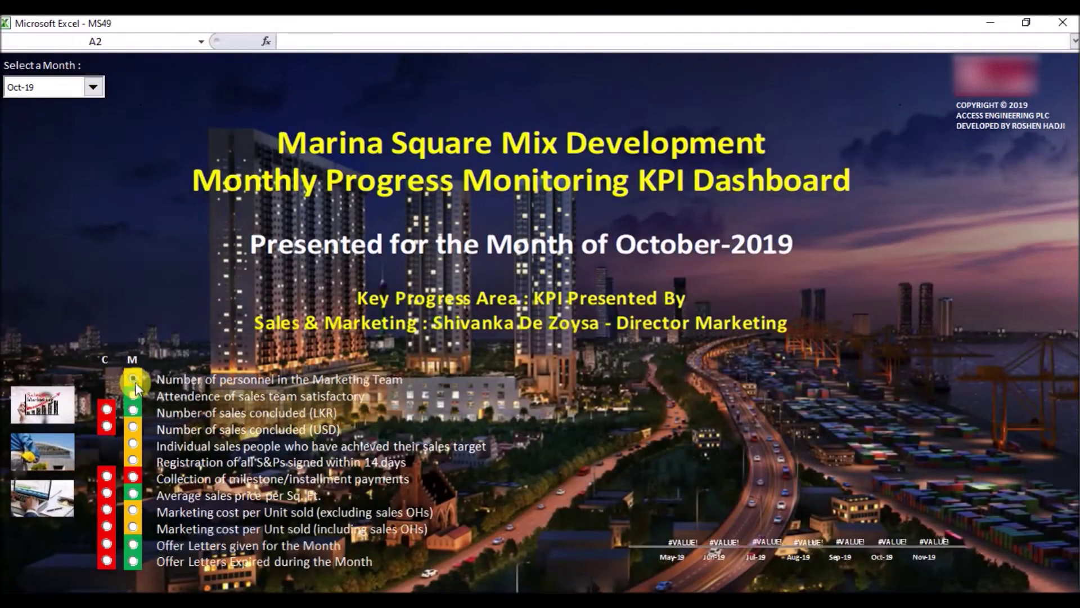
- Show the personnel, attendance, LKR and USD sales, target, S&P registration and collection KPIs in turn
{"action": "left_click", "coordinate": [133, 378]}
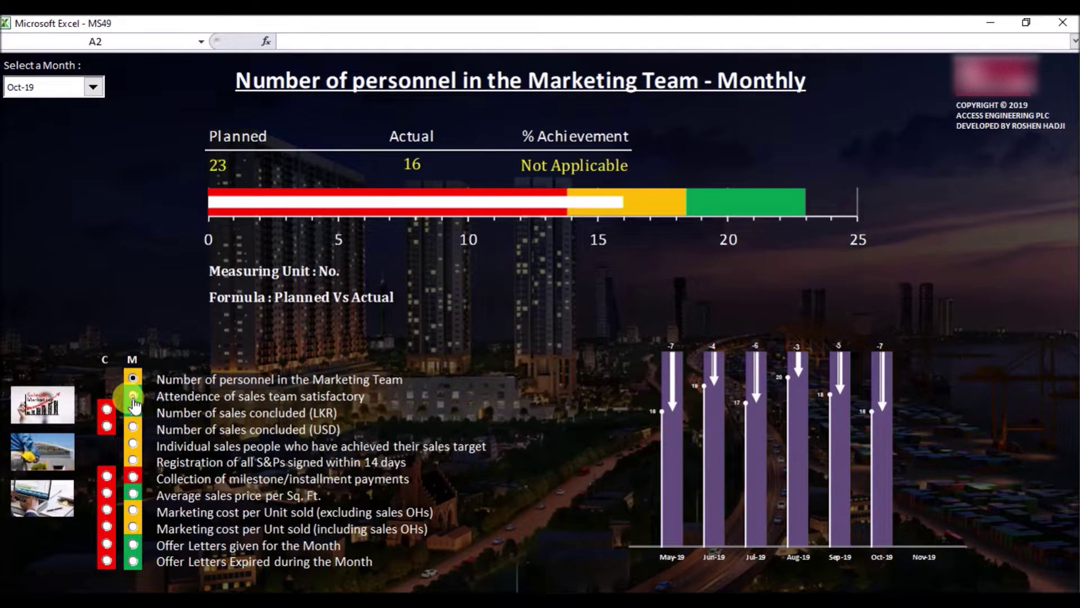
{"action": "left_click", "coordinate": [133, 398]}
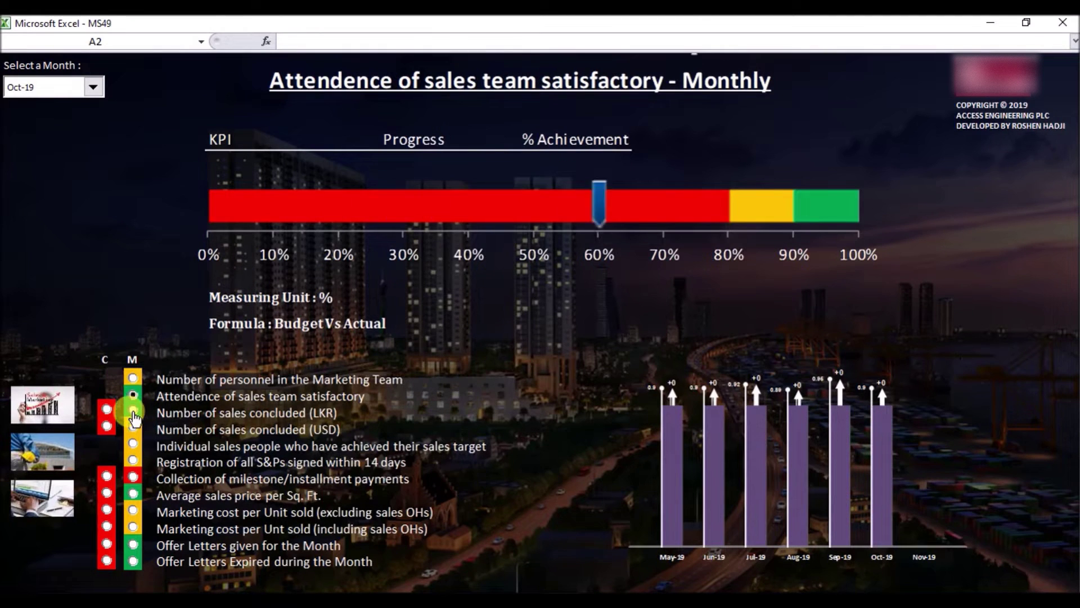
{"action": "left_click", "coordinate": [133, 411]}
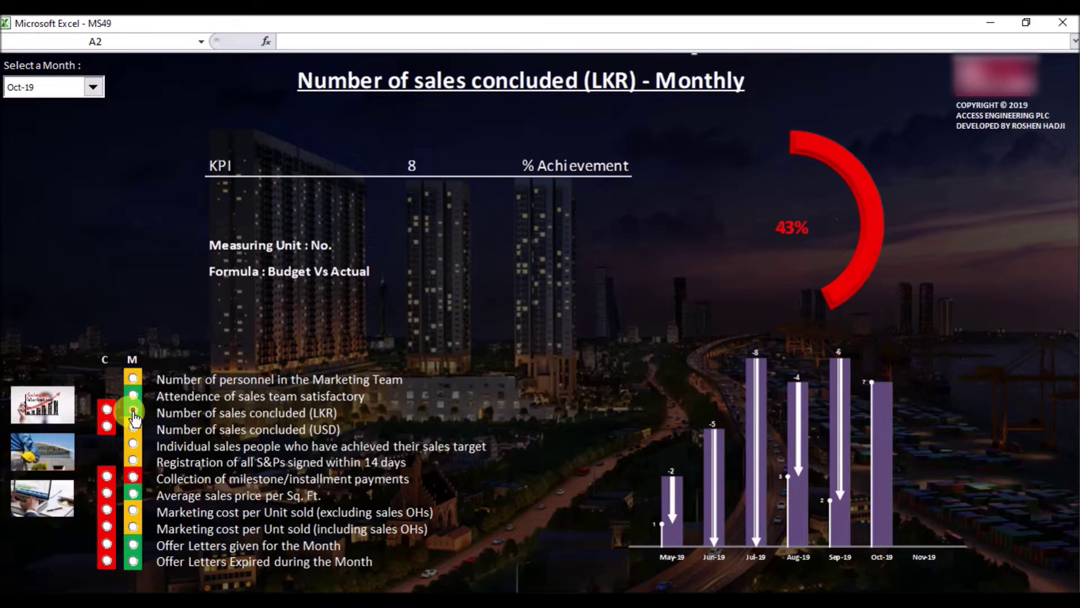
{"action": "left_click", "coordinate": [133, 428]}
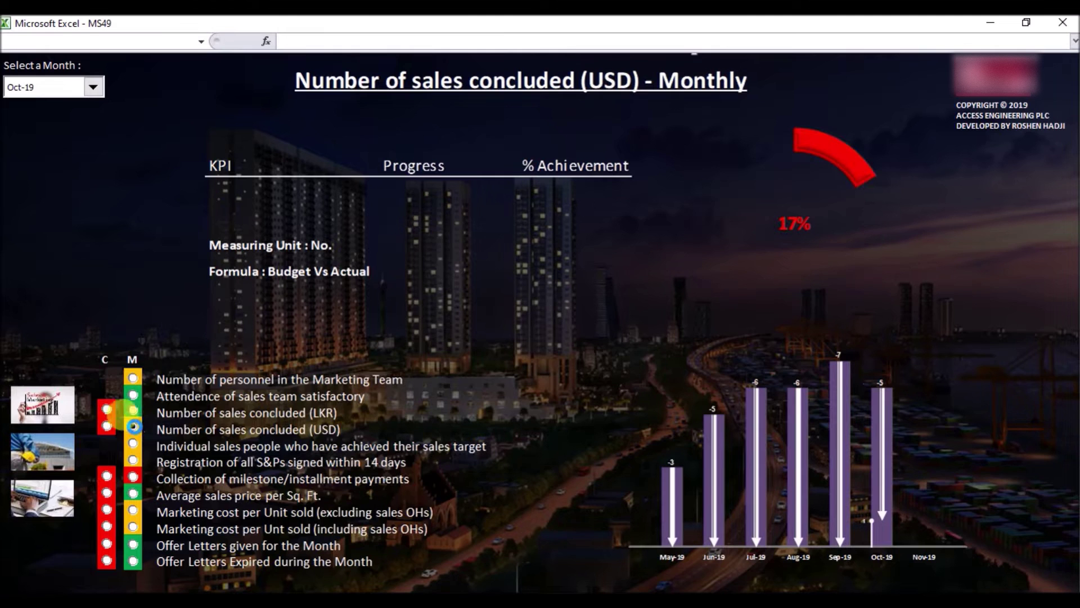
{"action": "left_click", "coordinate": [133, 445]}
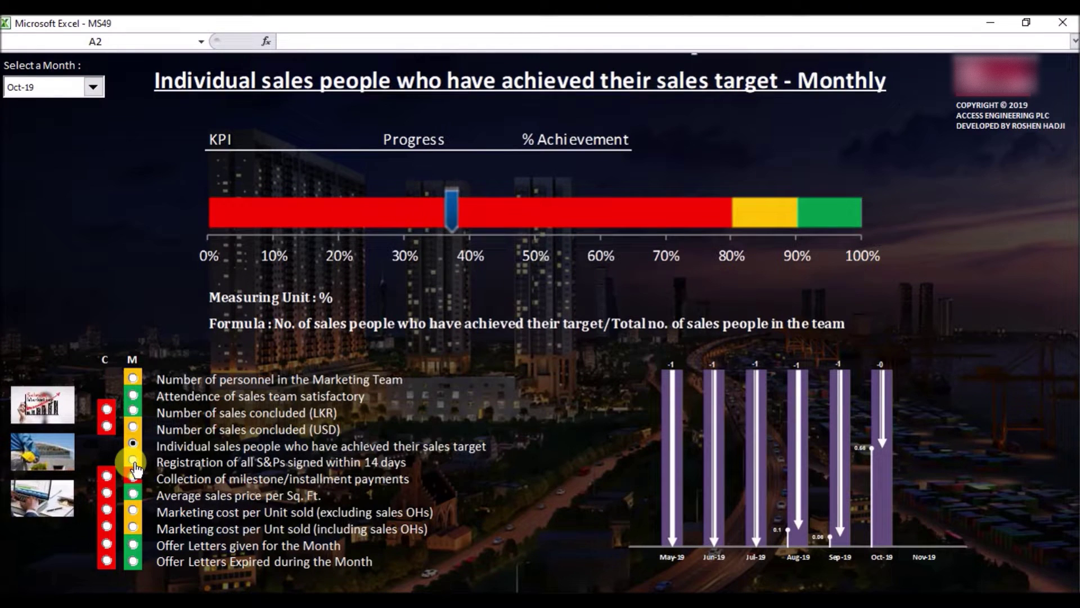
{"action": "left_click", "coordinate": [133, 461]}
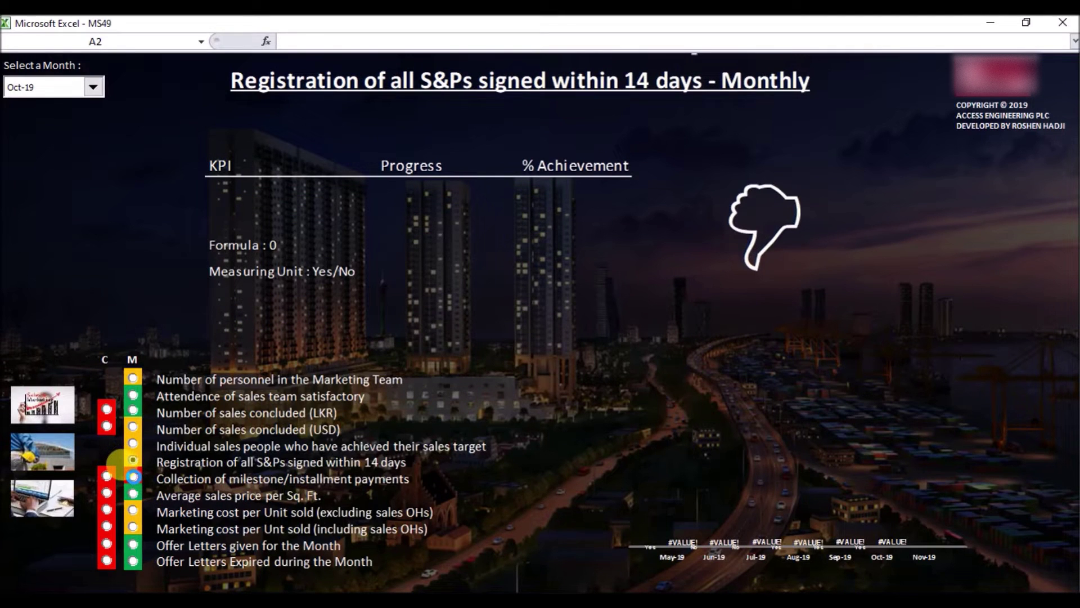
{"action": "left_click", "coordinate": [133, 477]}
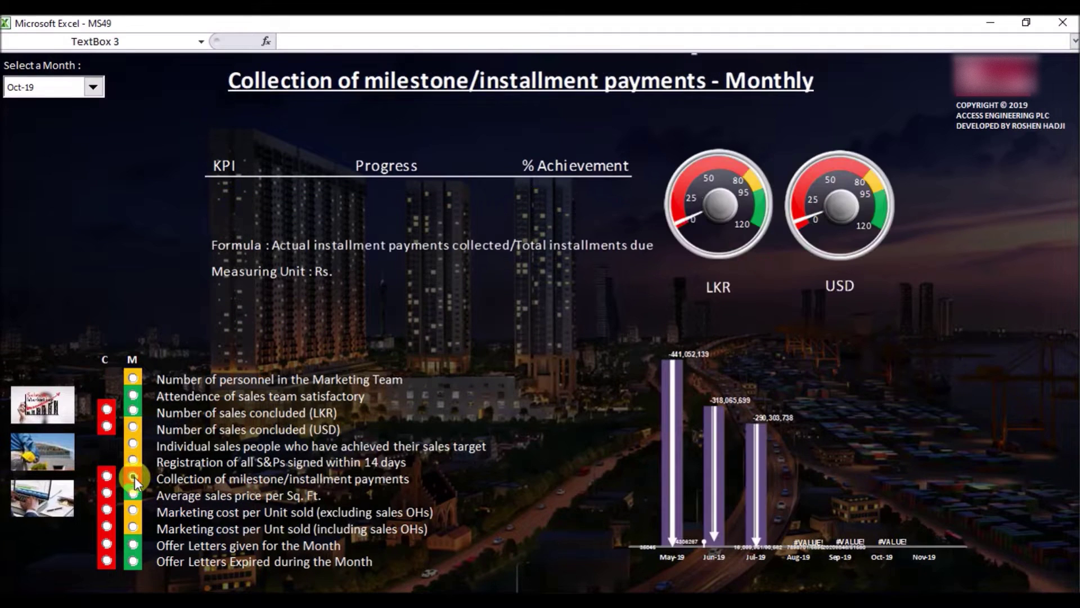
- Review price per Sq. Ft., marketing cost and offer letter KPIs, then open the C & PM dashboard
{"action": "left_click", "coordinate": [133, 494]}
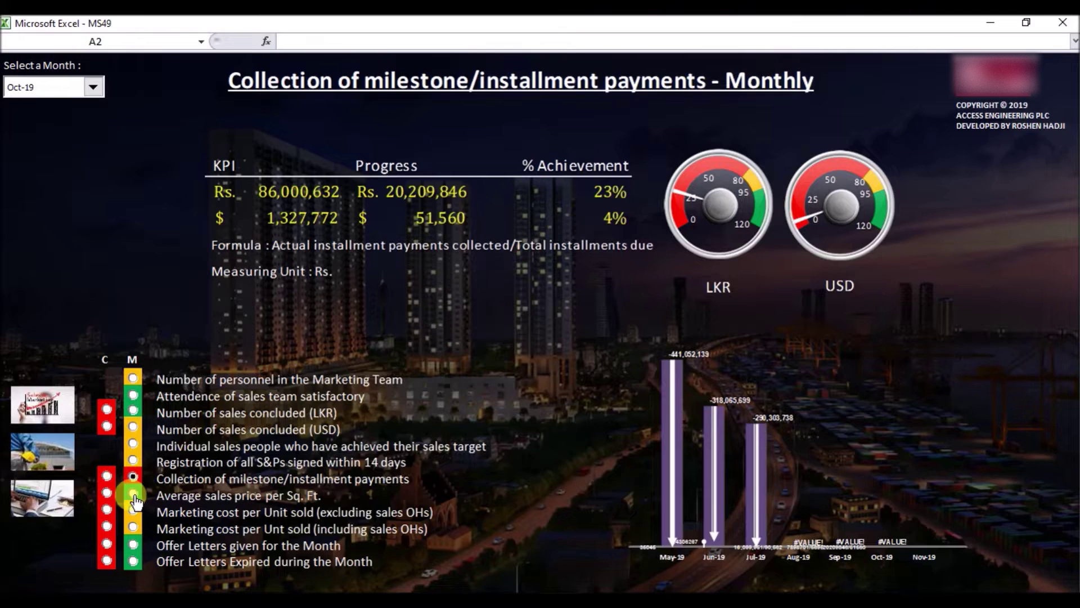
{"action": "left_click", "coordinate": [135, 510]}
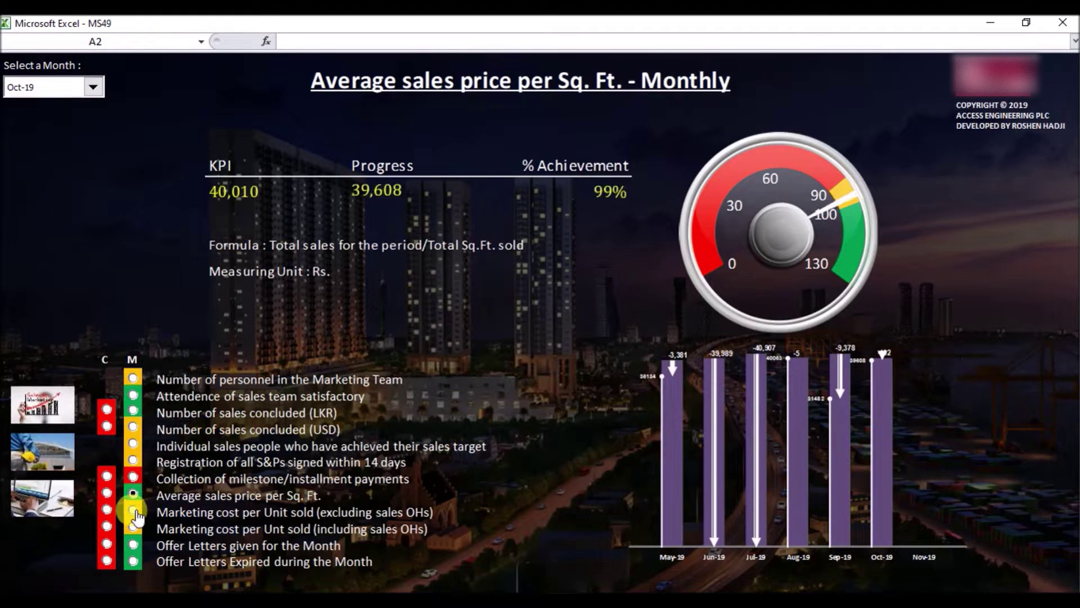
{"action": "left_click", "coordinate": [136, 509]}
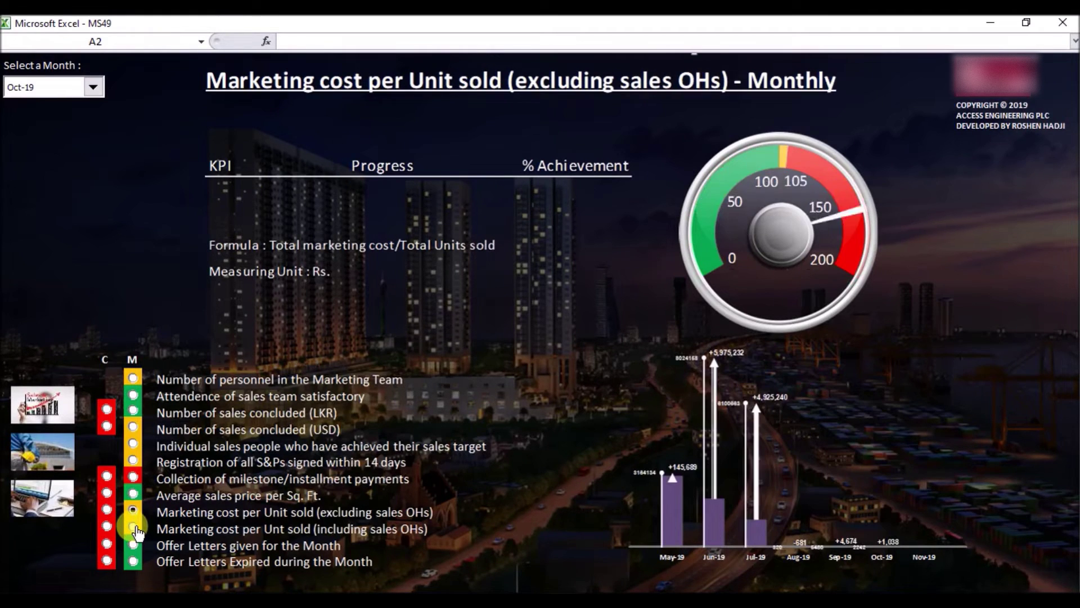
{"action": "left_click", "coordinate": [135, 524]}
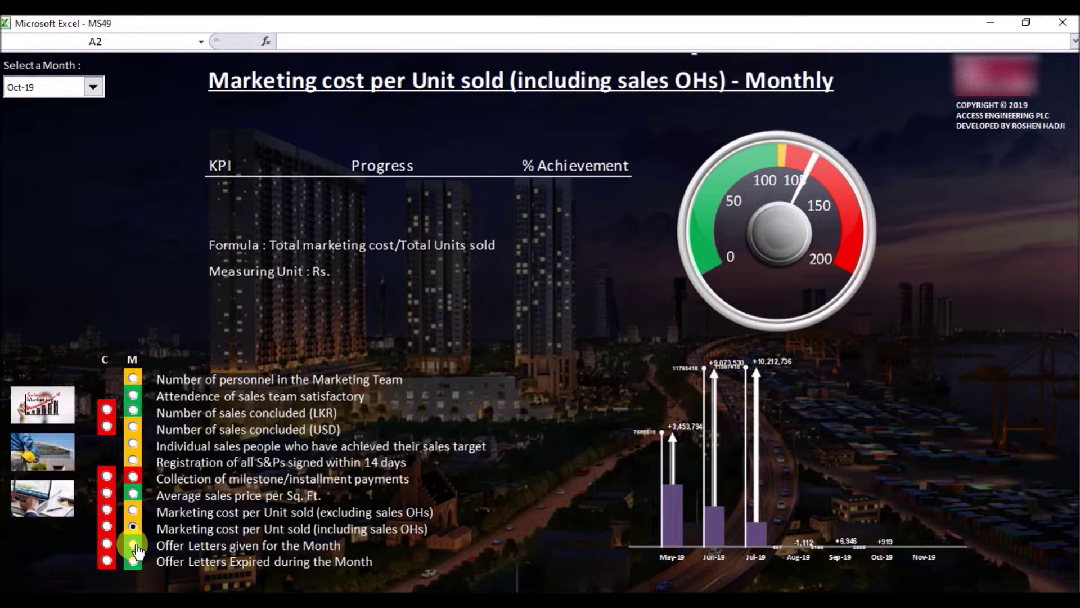
{"action": "left_click", "coordinate": [136, 543]}
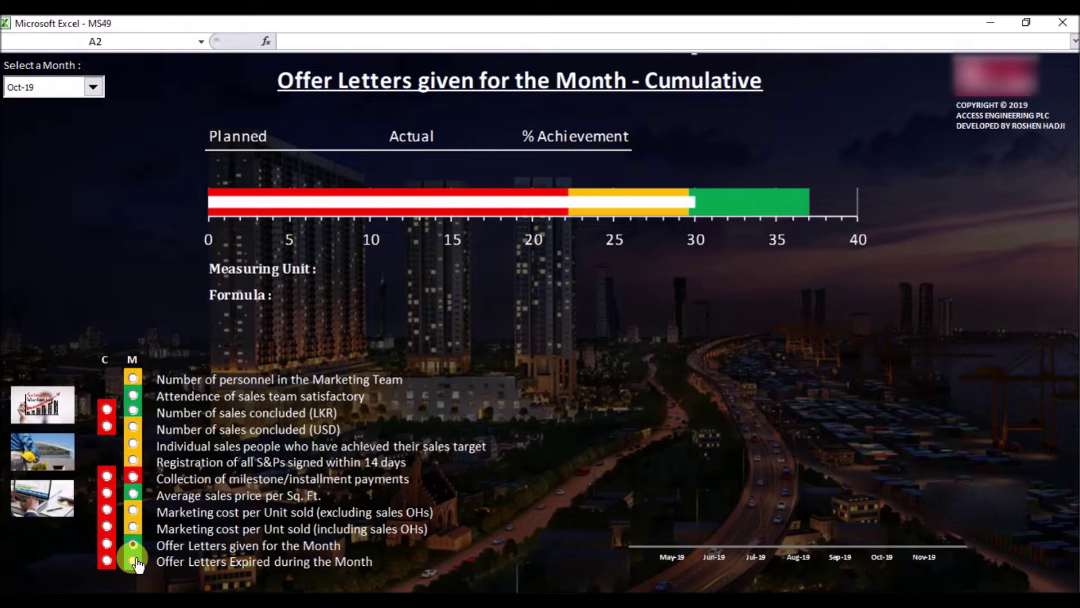
{"action": "left_click", "coordinate": [135, 561]}
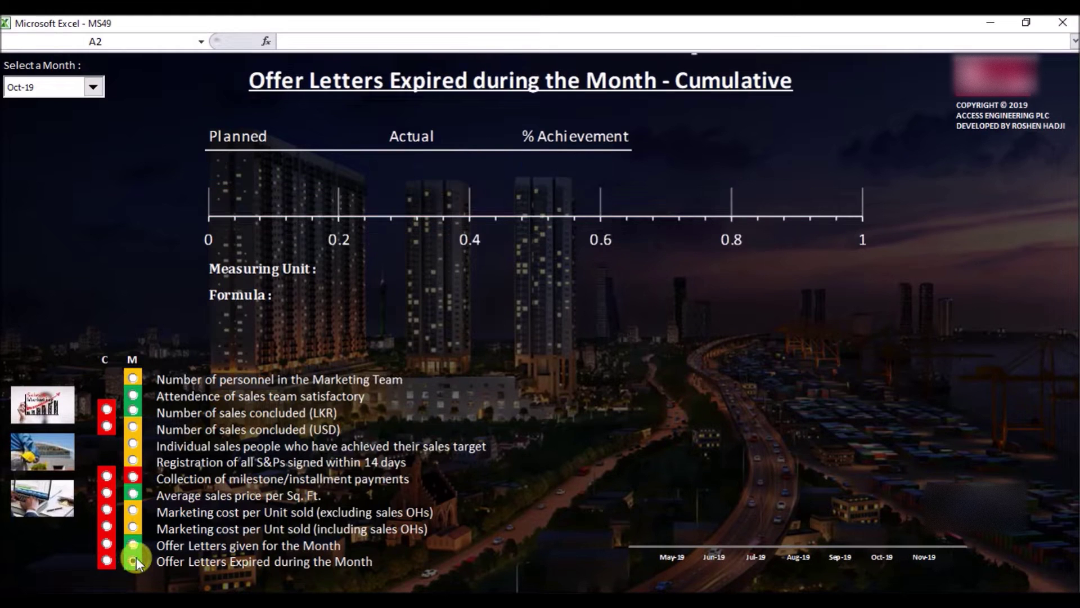
{"action": "left_click", "coordinate": [993, 70]}
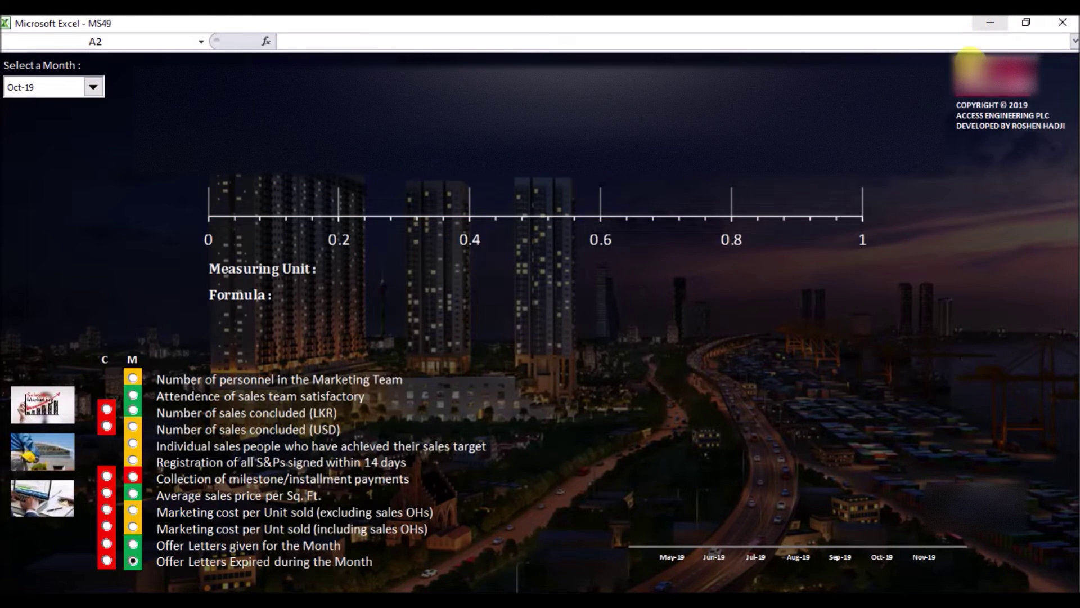
{"action": "left_click", "coordinate": [838, 253]}
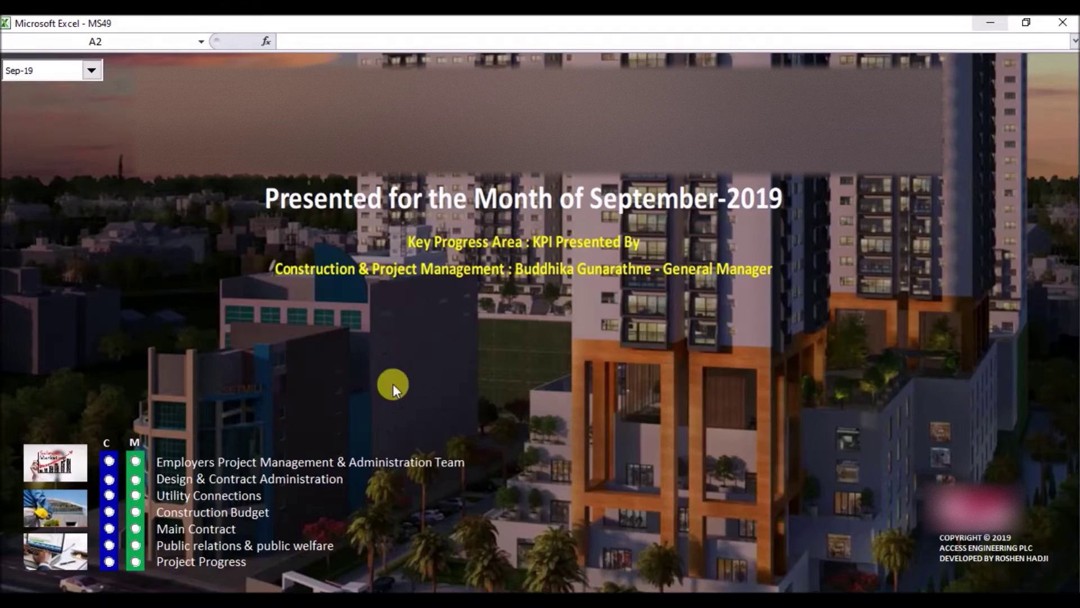
- Show the Employers Project Management, Design & Contract Administration, then Utility Connections gauges for Sep-19
{"action": "left_click", "coordinate": [135, 461]}
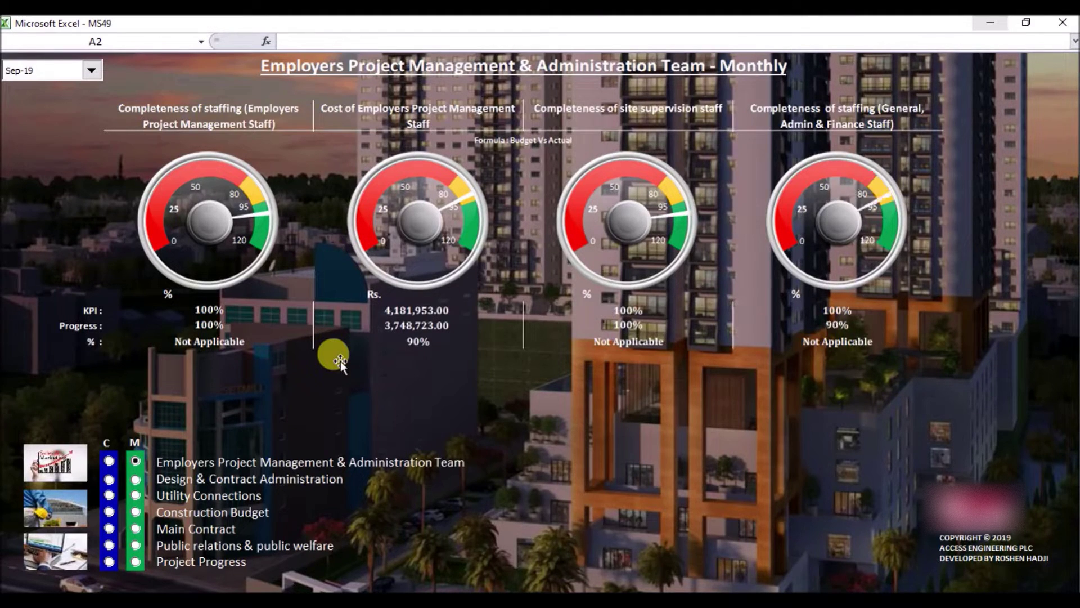
{"action": "left_click", "coordinate": [135, 479]}
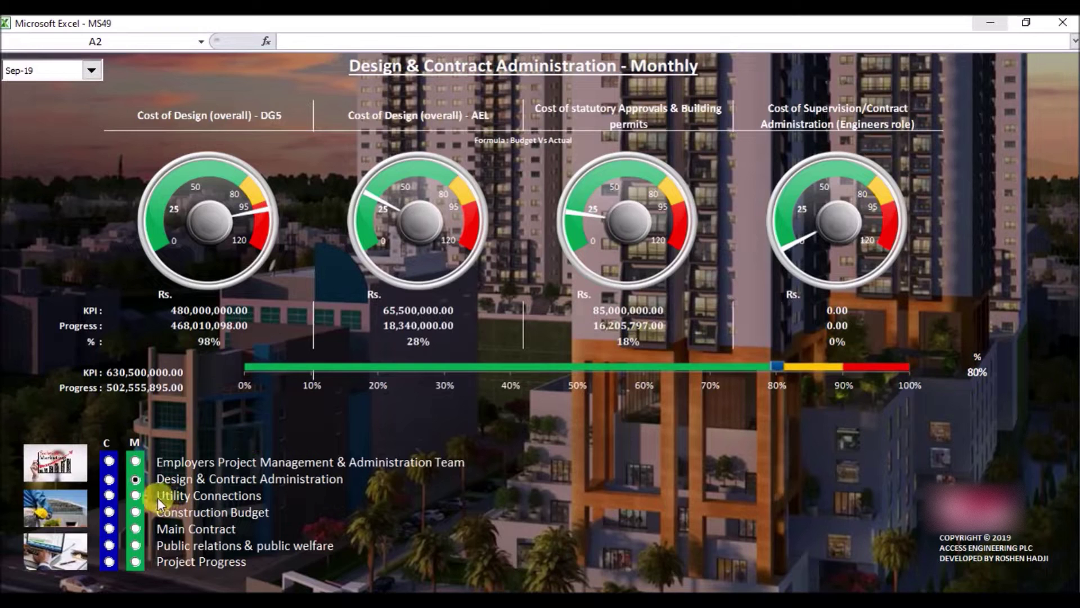
{"action": "left_click", "coordinate": [135, 495]}
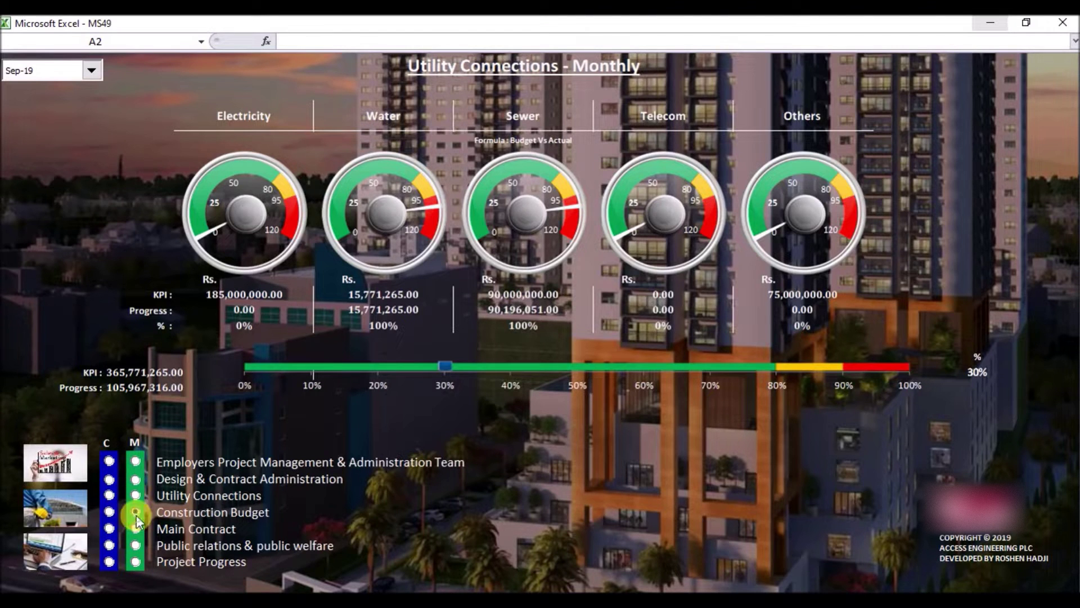
- Show the Construction Budget, Main Contract and Public relations gauges, then filter documents to closed items
{"action": "left_click", "coordinate": [136, 512]}
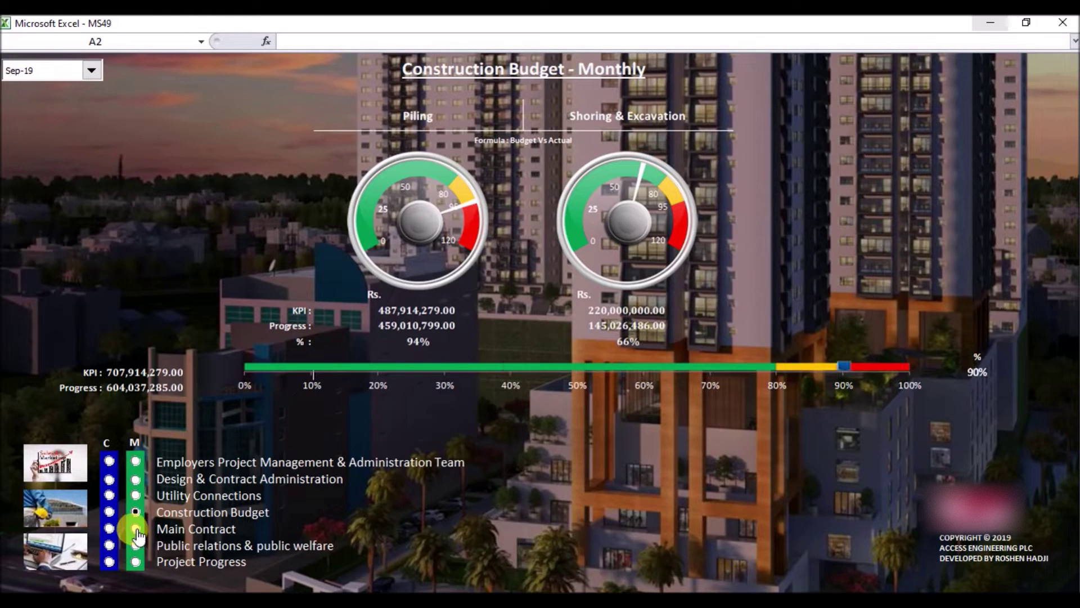
{"action": "left_click", "coordinate": [136, 528]}
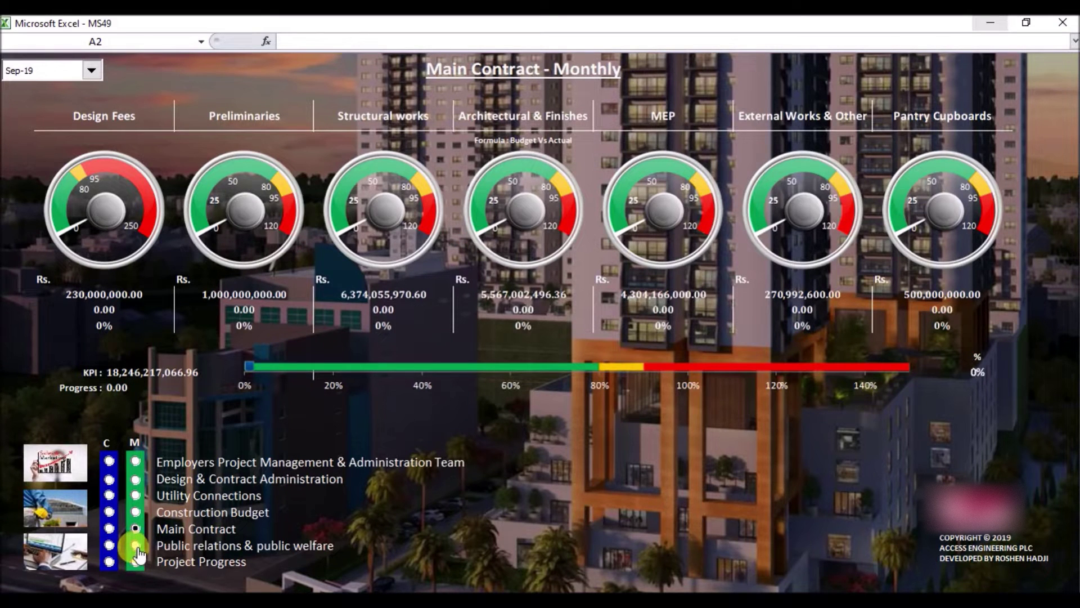
{"action": "left_click", "coordinate": [136, 546]}
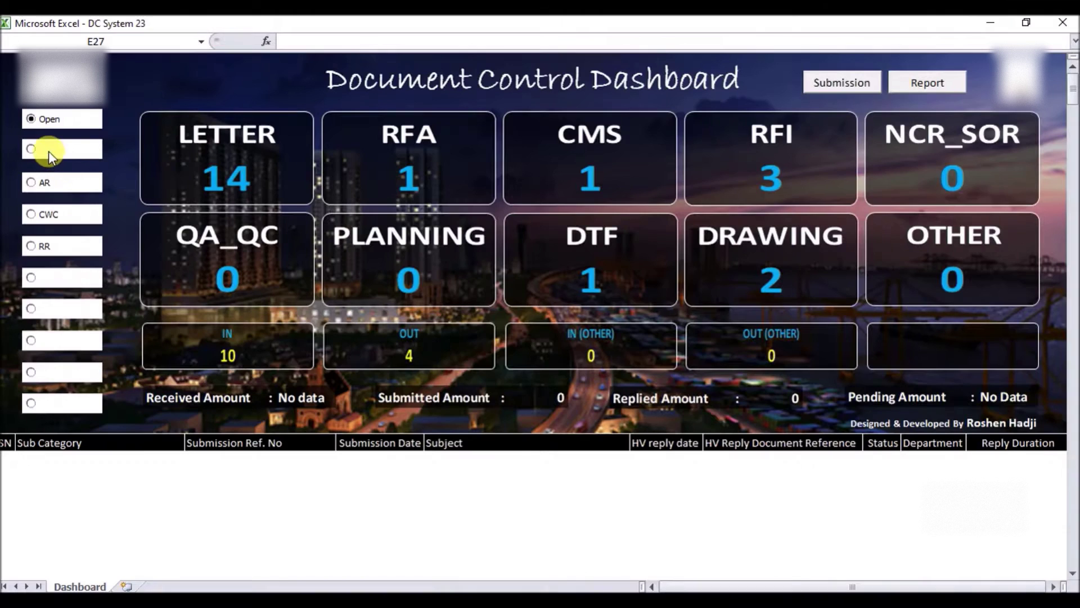
{"action": "left_click", "coordinate": [45, 150]}
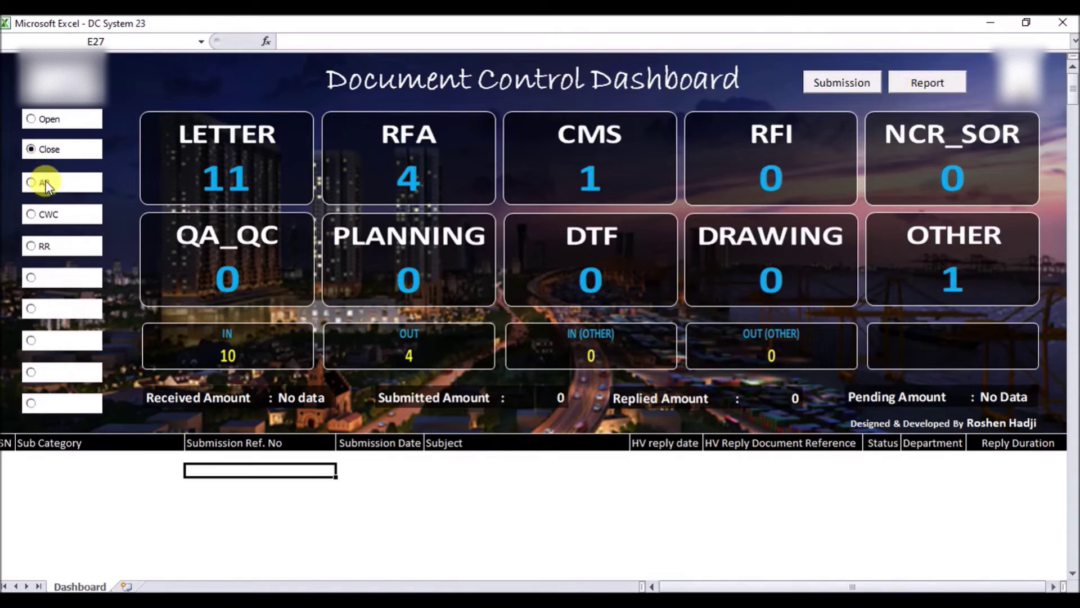
- List the closed IN documents and select the first rows, including HV/MSP/00004
{"action": "left_click", "coordinate": [46, 183]}
{"action": "left_click", "coordinate": [41, 150]}
{"action": "left_click", "coordinate": [220, 162]}
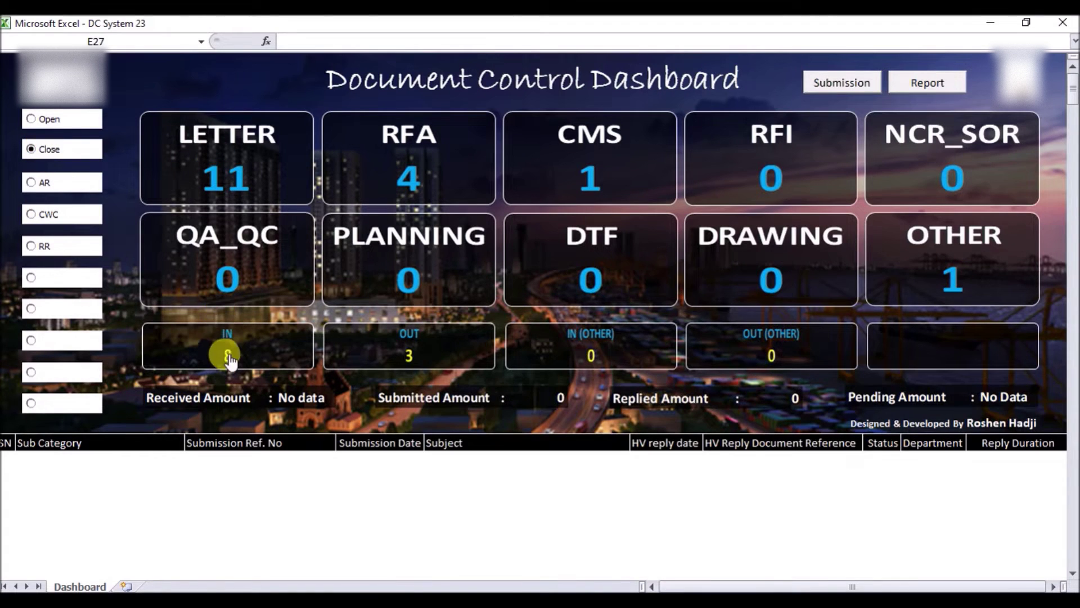
{"action": "left_click", "coordinate": [228, 348]}
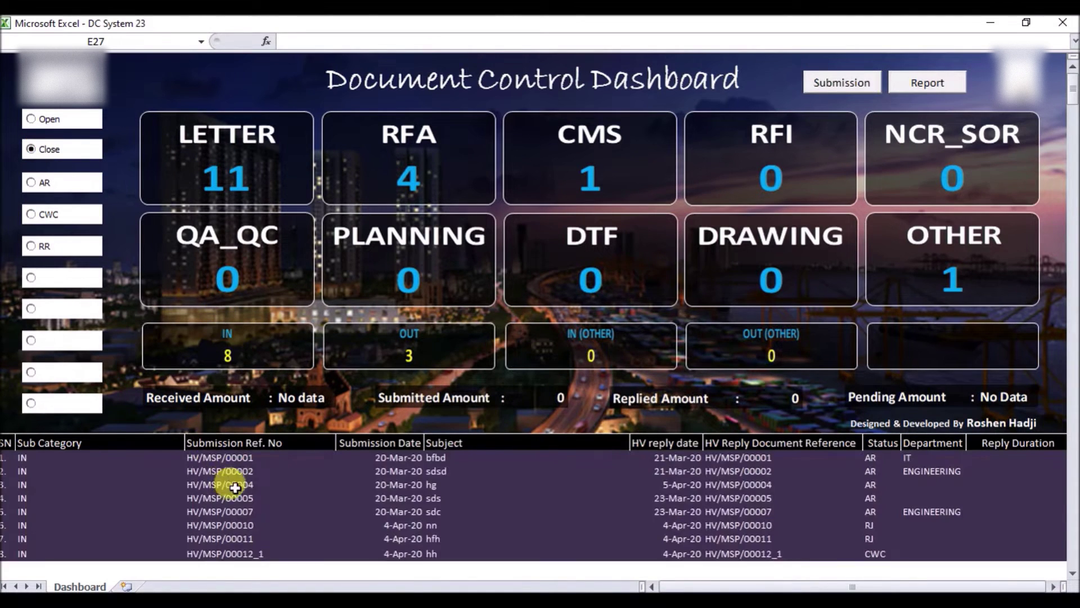
{"action": "left_click", "coordinate": [248, 458]}
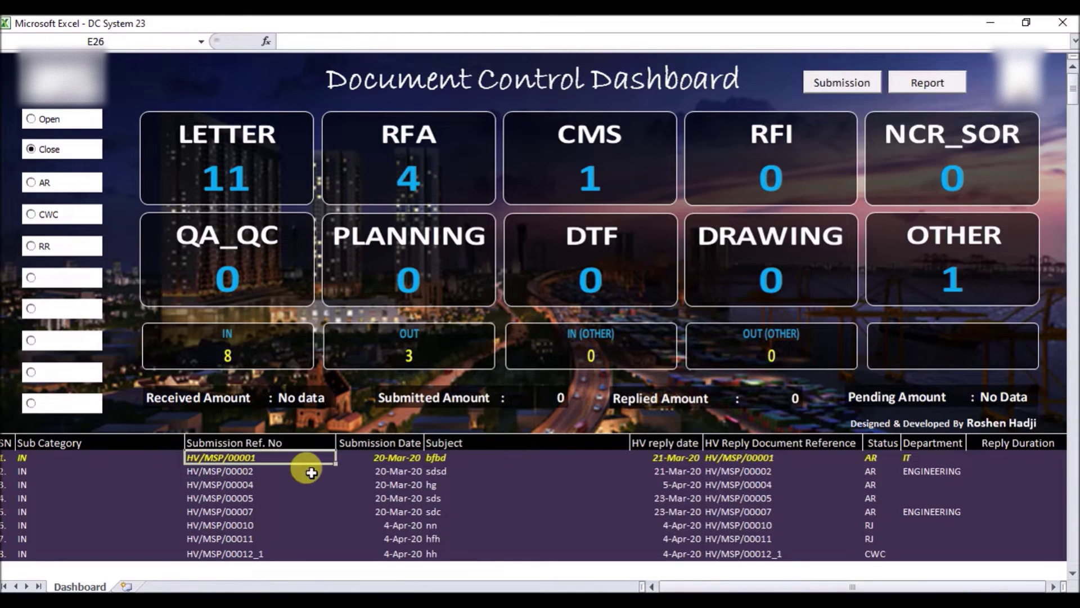
{"action": "left_click", "coordinate": [386, 470]}
{"action": "left_click", "coordinate": [222, 484]}
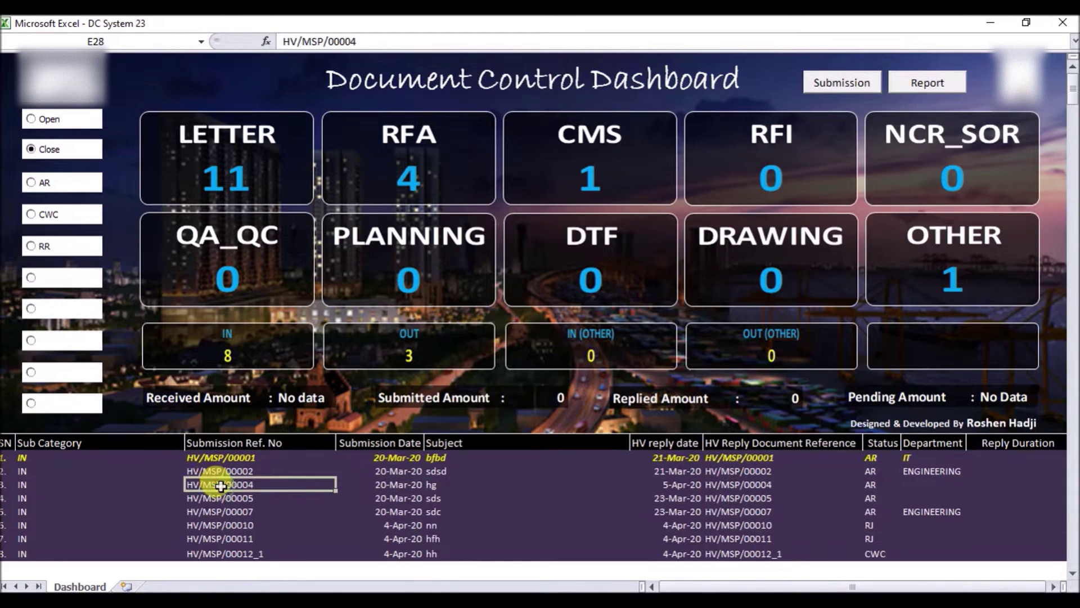
- Switch to open documents, list the IN items and highlight HV/MSP/00007
{"action": "left_click", "coordinate": [43, 119]}
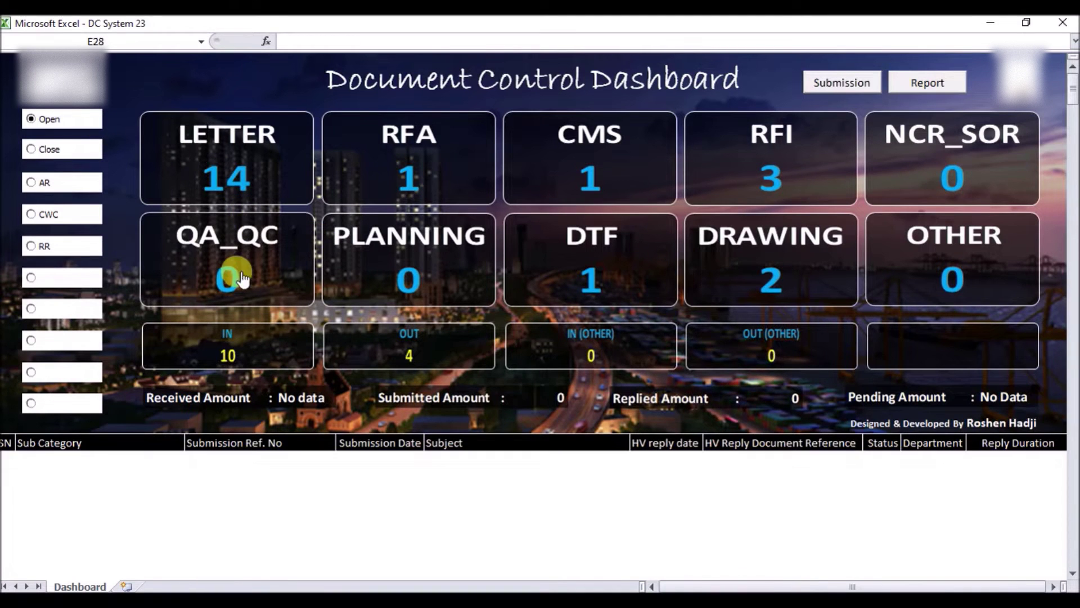
{"action": "left_click", "coordinate": [232, 344]}
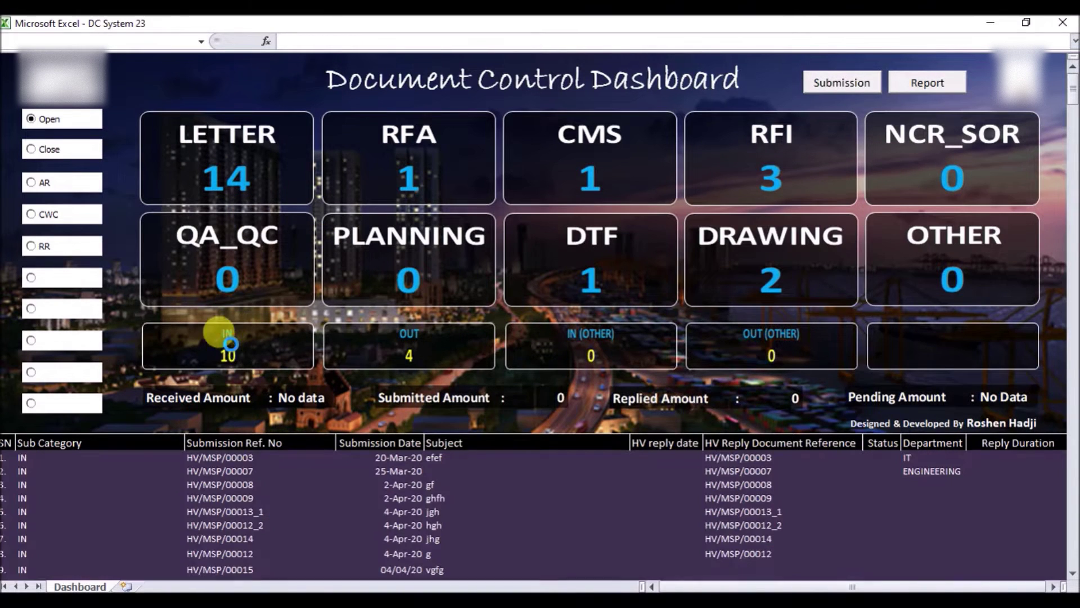
{"action": "left_click", "coordinate": [241, 457]}
{"action": "left_click", "coordinate": [233, 471]}
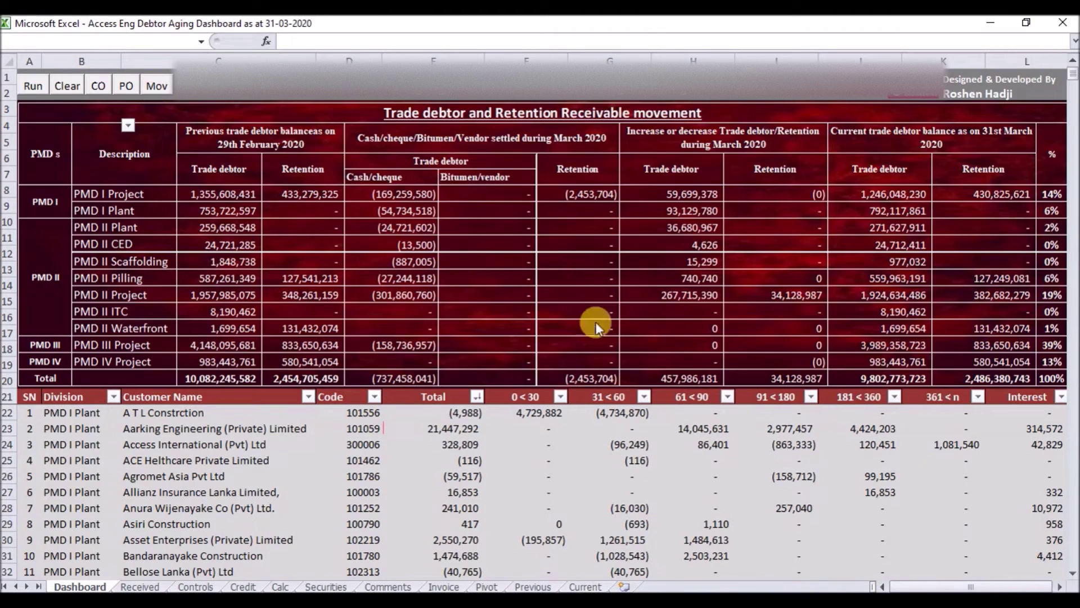
- Preview the previous and current trade debtor balance panels, then clear the dashboard data
{"action": "left_click", "coordinate": [99, 84]}
{"action": "left_click", "coordinate": [98, 85]}
{"action": "left_click", "coordinate": [88, 111]}
{"action": "left_click", "coordinate": [273, 160]}
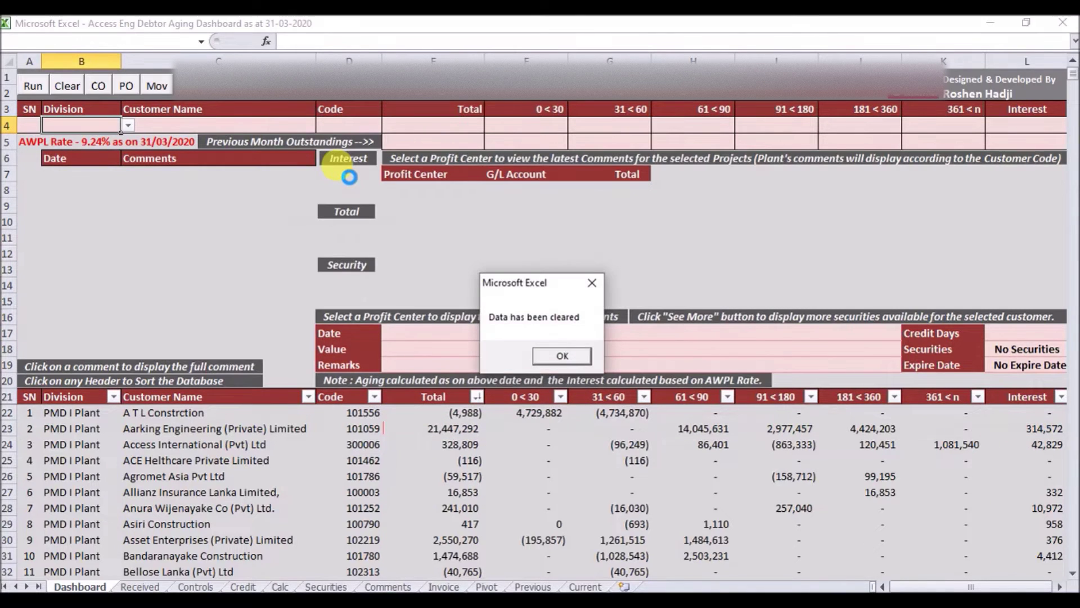
{"action": "left_click", "coordinate": [563, 354]}
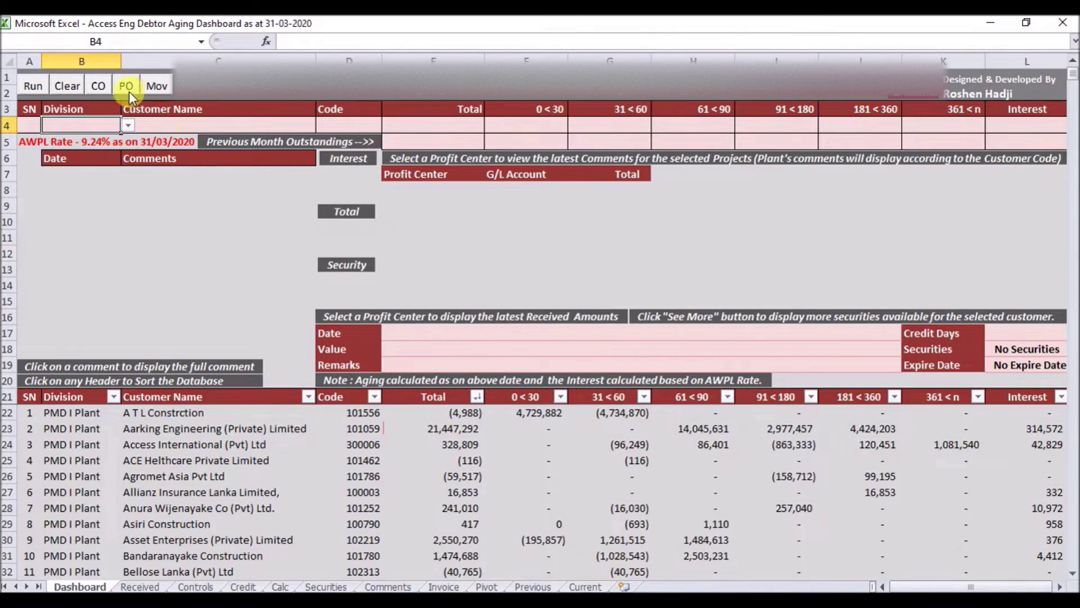
- Run the debtor aging dashboard for PMD I Plant, PMD II Plant and PMD II CED in turn
{"action": "left_click", "coordinate": [128, 125]}
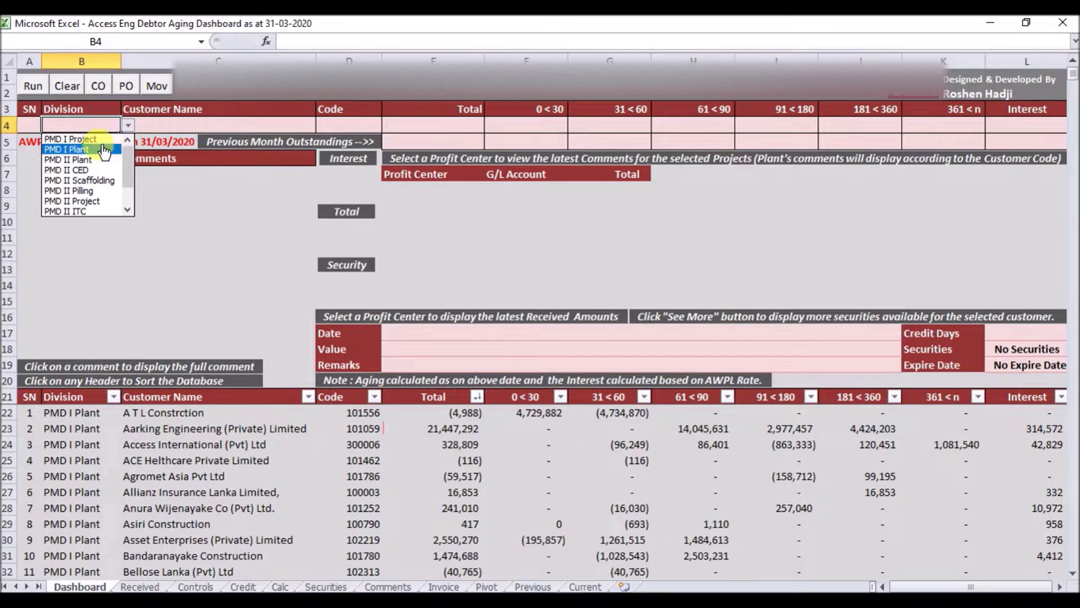
{"action": "left_click", "coordinate": [79, 149]}
{"action": "left_click", "coordinate": [33, 85]}
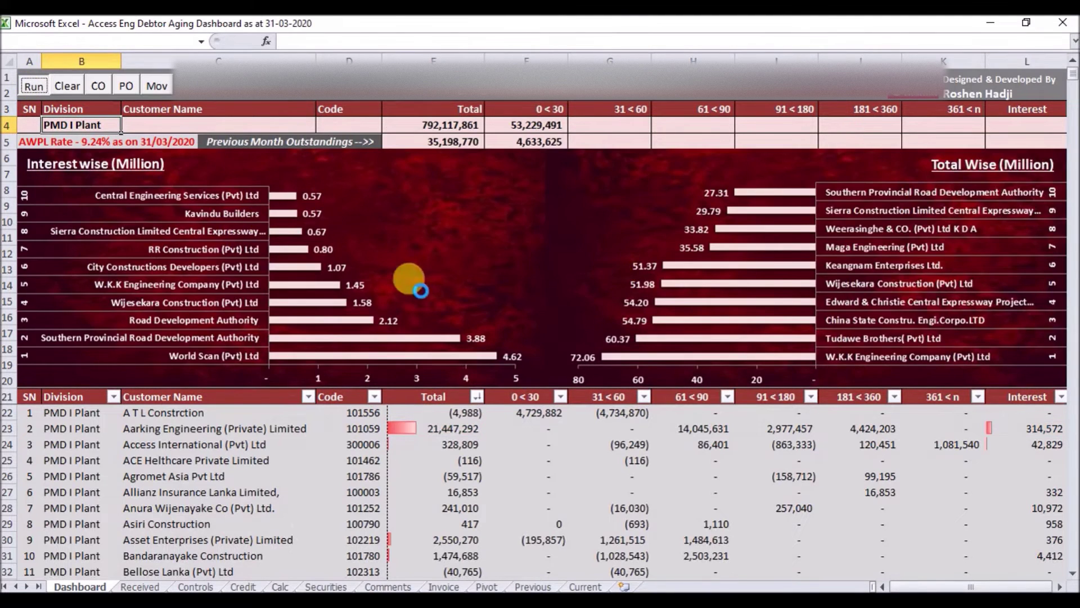
{"action": "left_click", "coordinate": [128, 124]}
{"action": "left_click", "coordinate": [97, 152]}
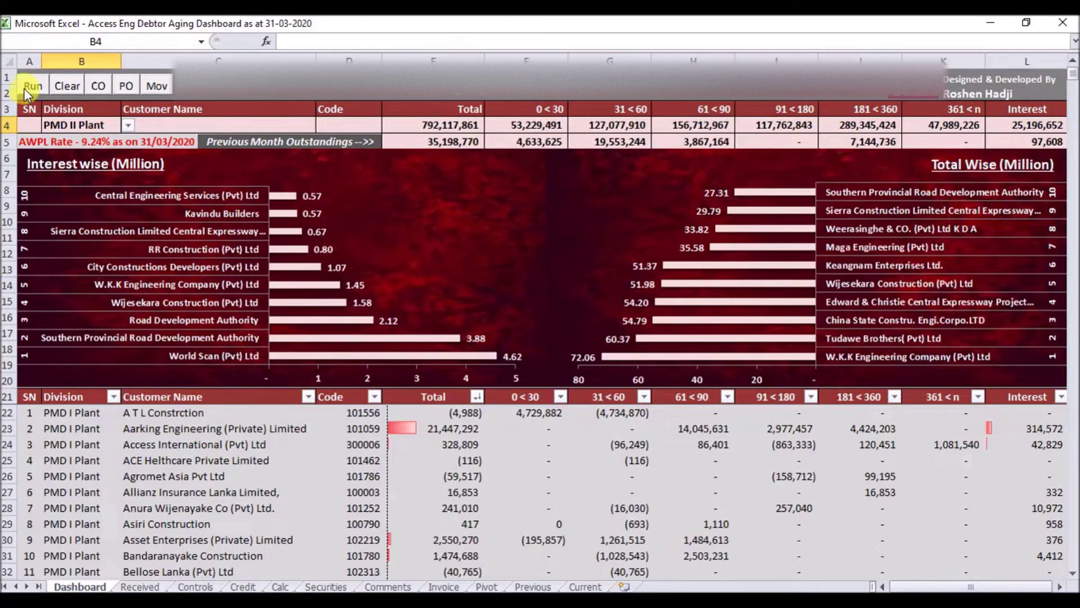
{"action": "left_click", "coordinate": [26, 88]}
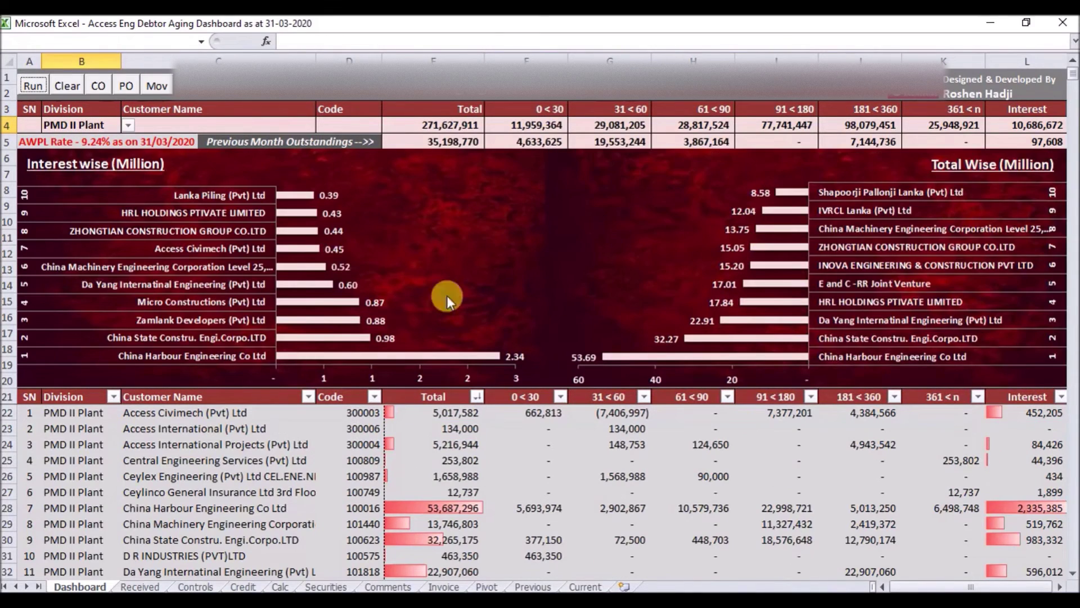
{"action": "left_click", "coordinate": [128, 125]}
{"action": "left_click", "coordinate": [107, 151]}
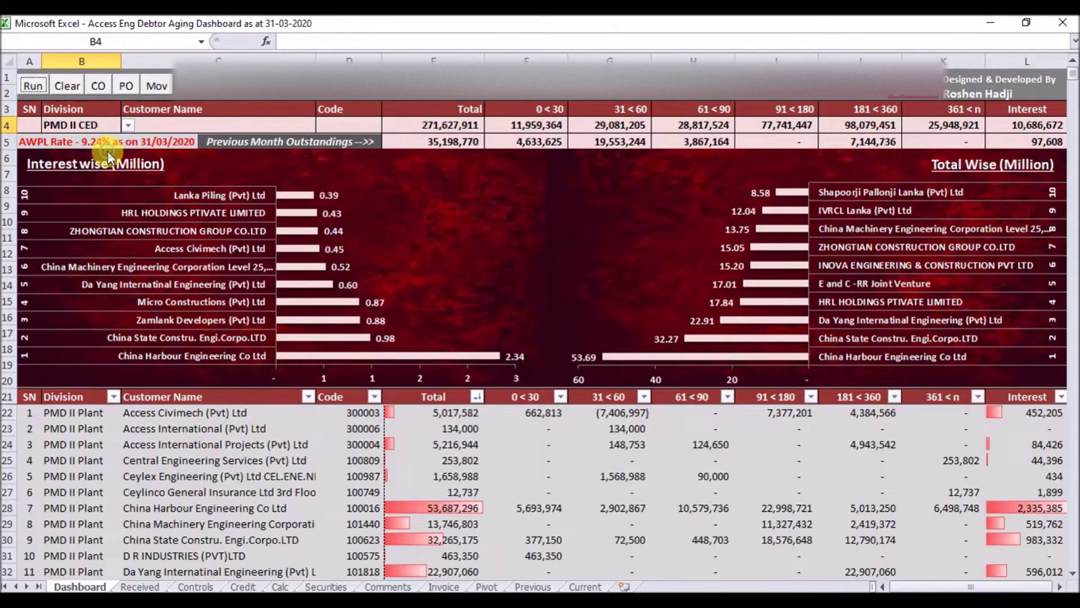
{"action": "left_click", "coordinate": [32, 84]}
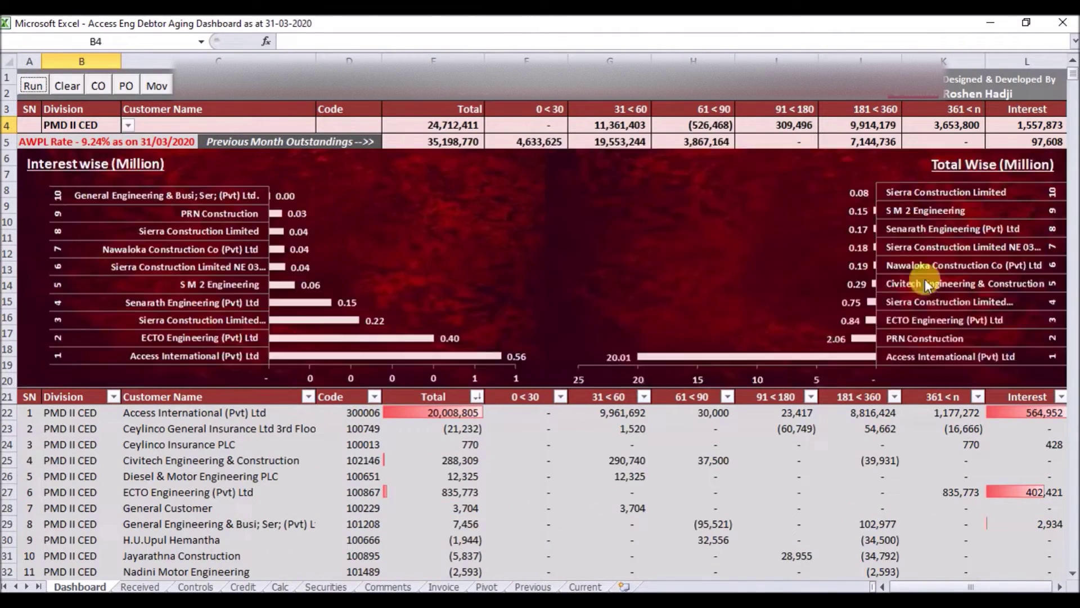
- Clear the results and sort the customer table by Customer Name, Code, then Total largest first
{"action": "left_click", "coordinate": [67, 85]}
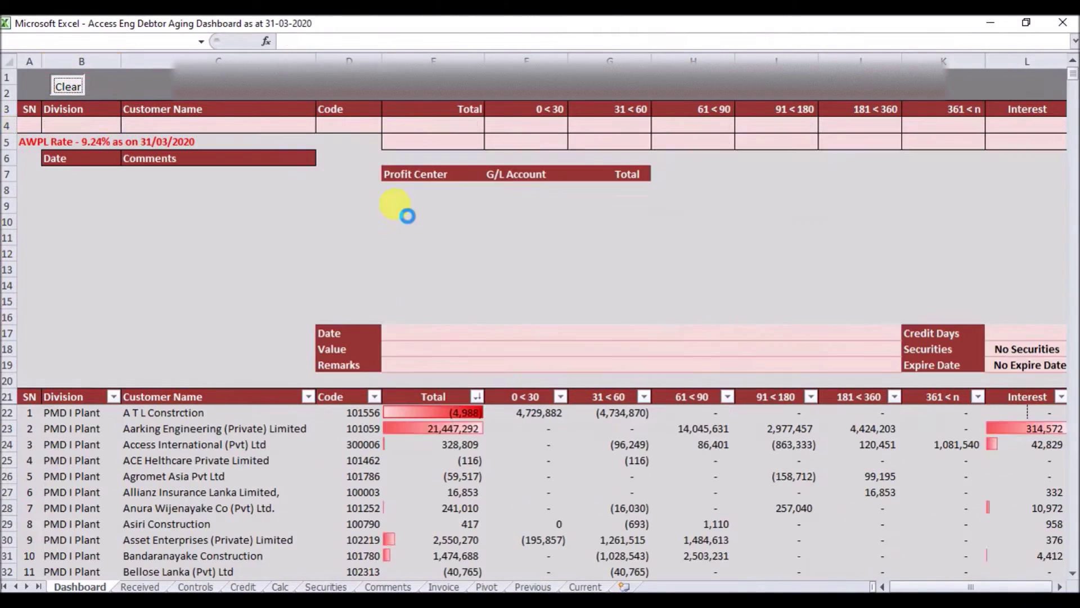
{"action": "left_click", "coordinate": [544, 365]}
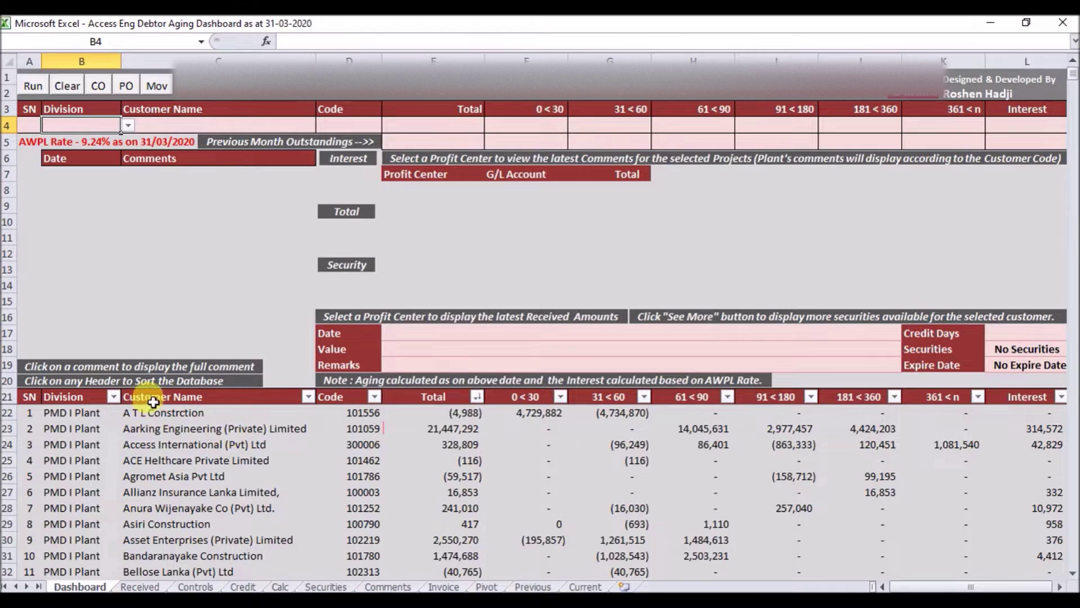
{"action": "left_click", "coordinate": [145, 397]}
{"action": "left_click", "coordinate": [344, 396]}
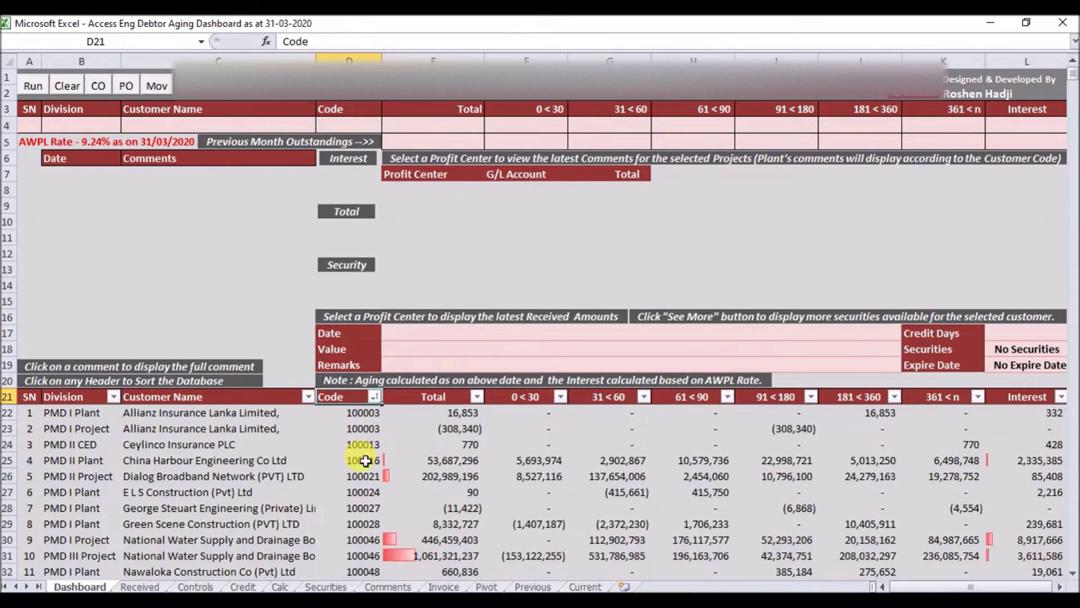
{"action": "left_click", "coordinate": [439, 397]}
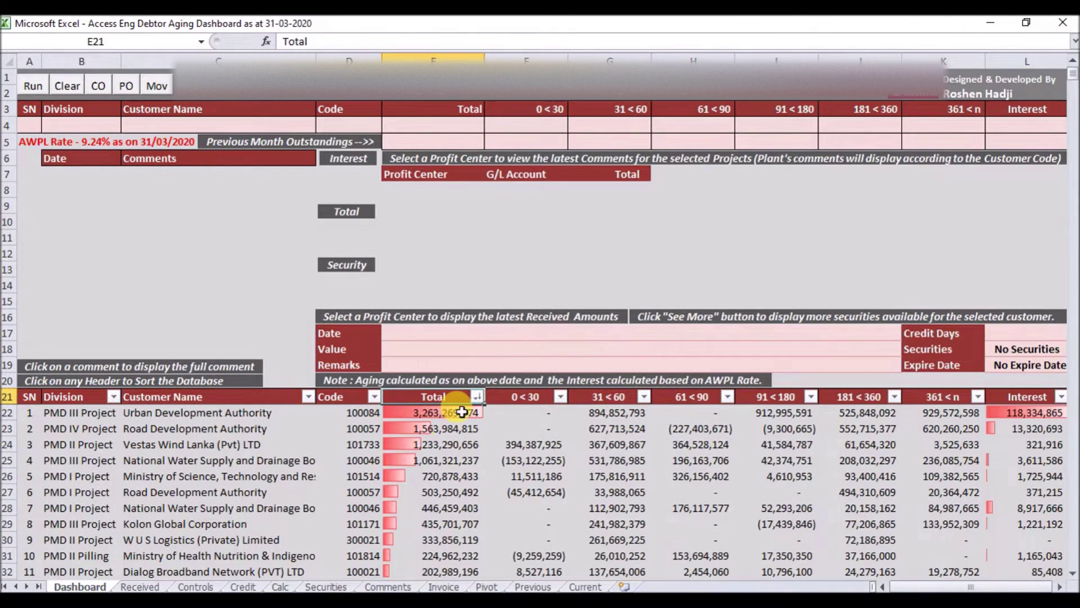
- Sort the customer table by each aging bucket and Interest, then by Total largest first
{"action": "left_click", "coordinate": [542, 393]}
{"action": "left_click", "coordinate": [596, 396]}
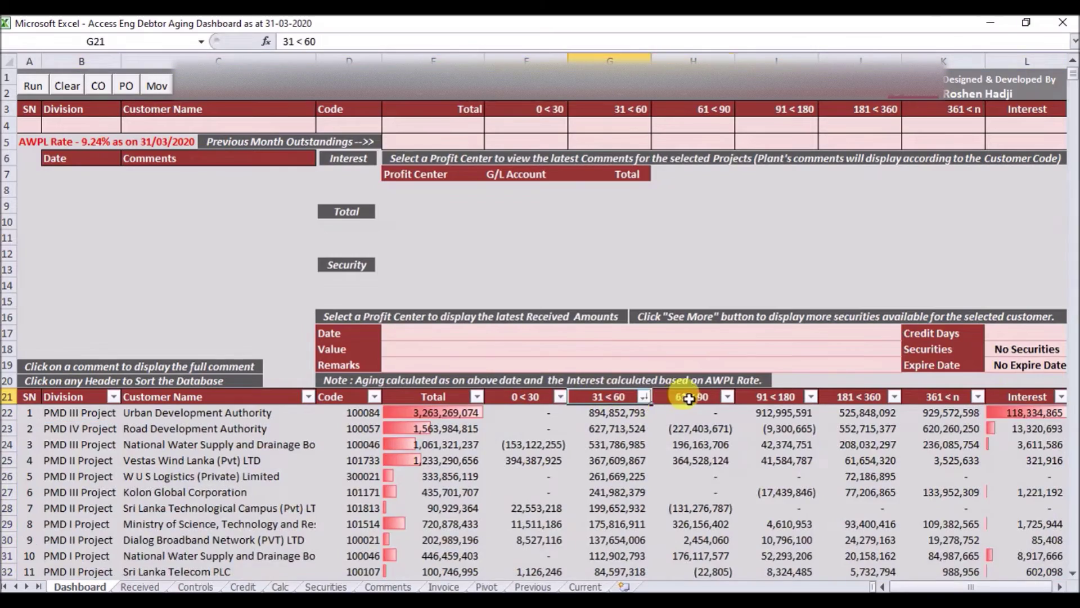
{"action": "left_click", "coordinate": [686, 396]}
{"action": "left_click", "coordinate": [760, 397]}
{"action": "left_click", "coordinate": [843, 396]}
{"action": "left_click", "coordinate": [914, 396]}
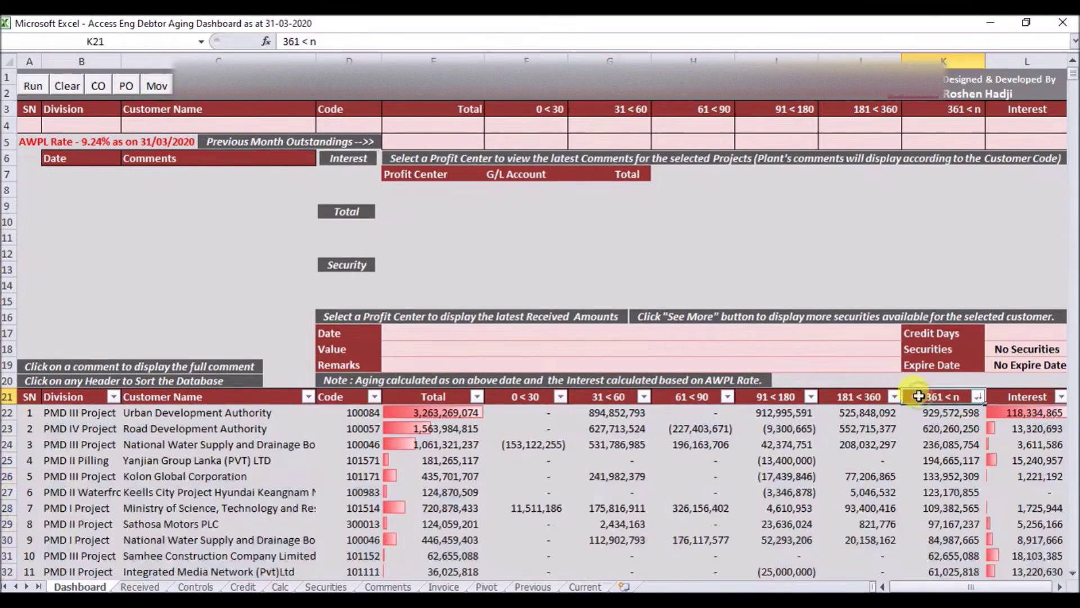
{"action": "left_click", "coordinate": [1008, 397]}
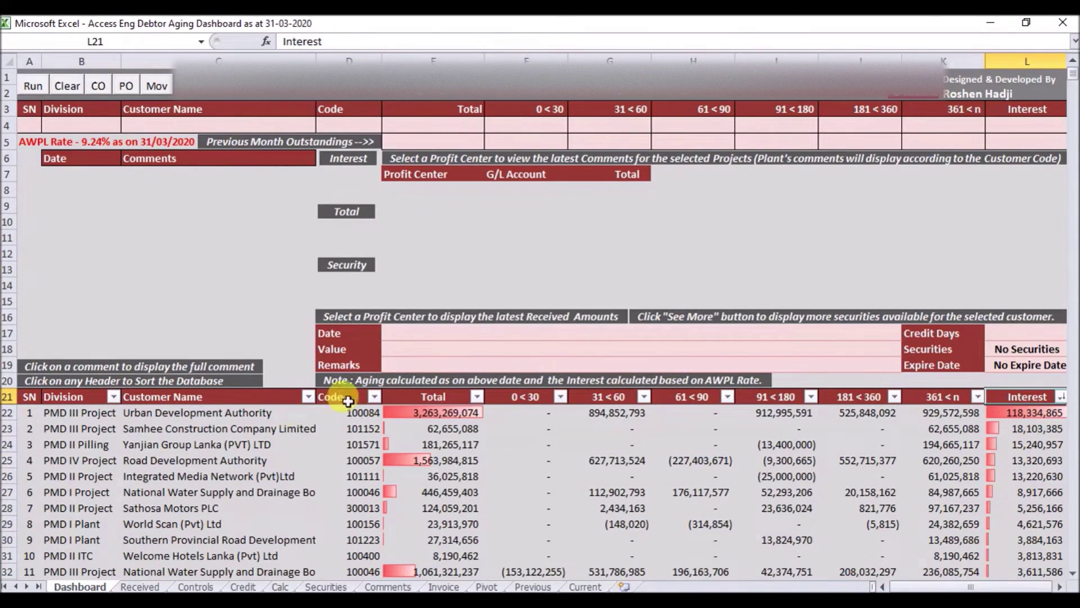
{"action": "left_click", "coordinate": [411, 397]}
- Check details for W U S Logistics and Road Development Authority, including KNRP-PMD 1 and PMD1-RHCP receipts, then clear
{"action": "left_click", "coordinate": [187, 539]}
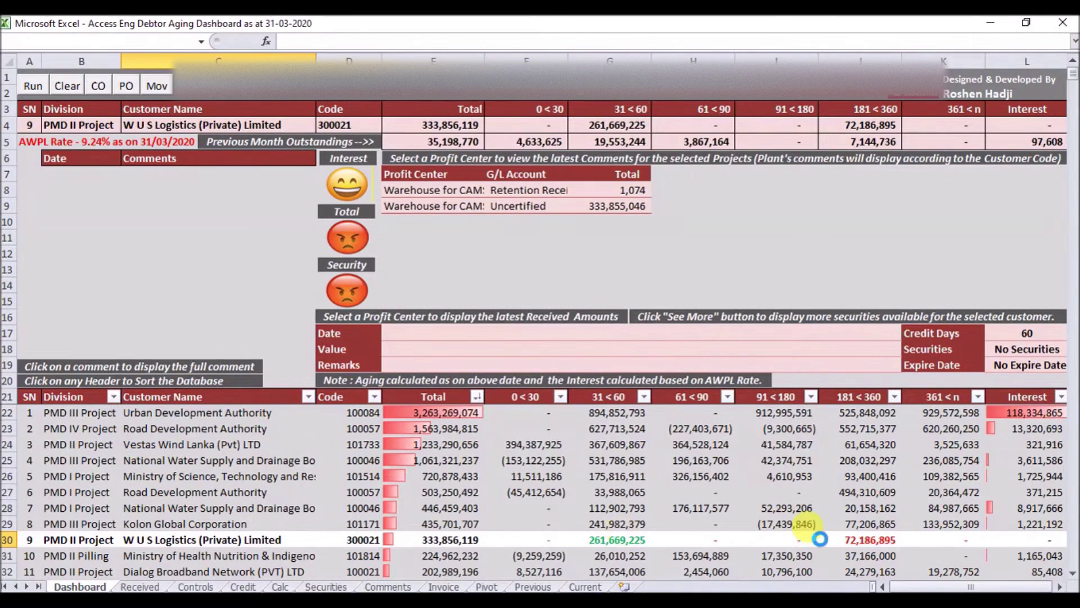
{"action": "left_click", "coordinate": [197, 492]}
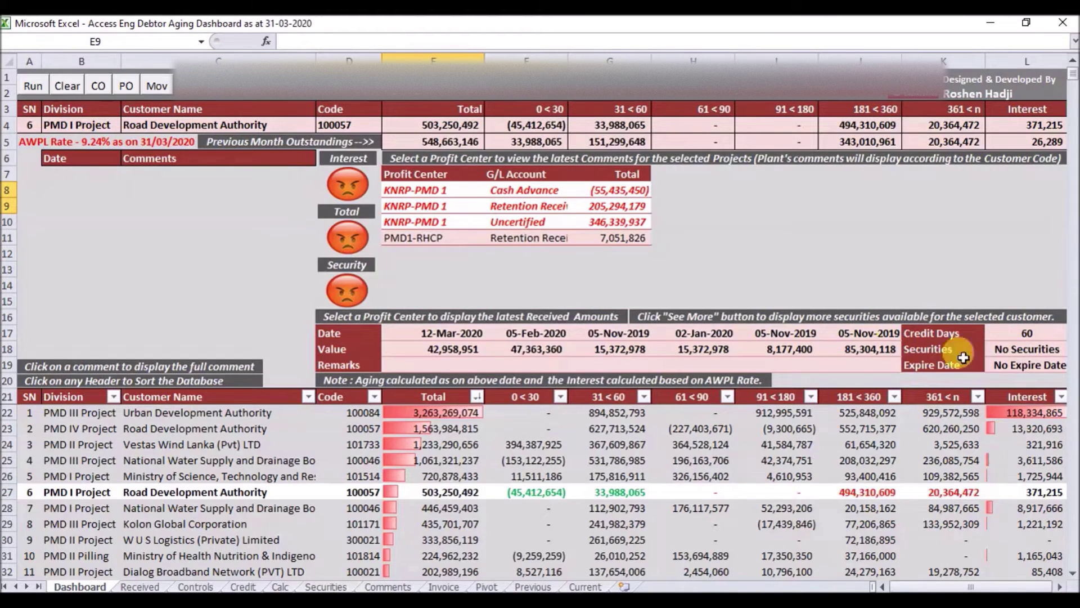
{"action": "left_click", "coordinate": [432, 205]}
{"action": "left_click", "coordinate": [428, 222]}
{"action": "left_click", "coordinate": [427, 236]}
{"action": "left_click", "coordinate": [418, 220]}
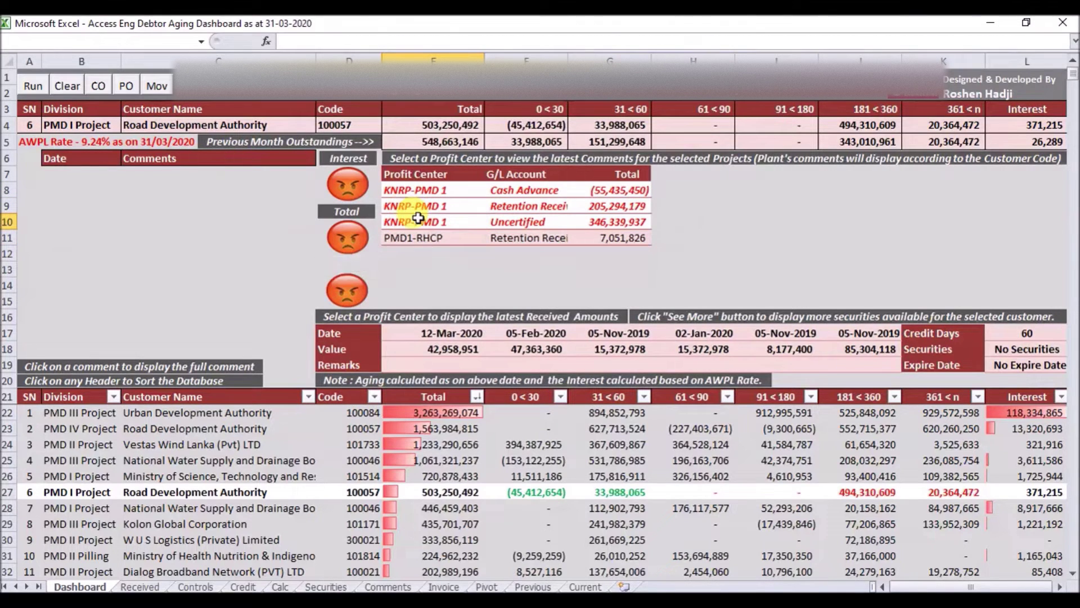
{"action": "left_click", "coordinate": [170, 539]}
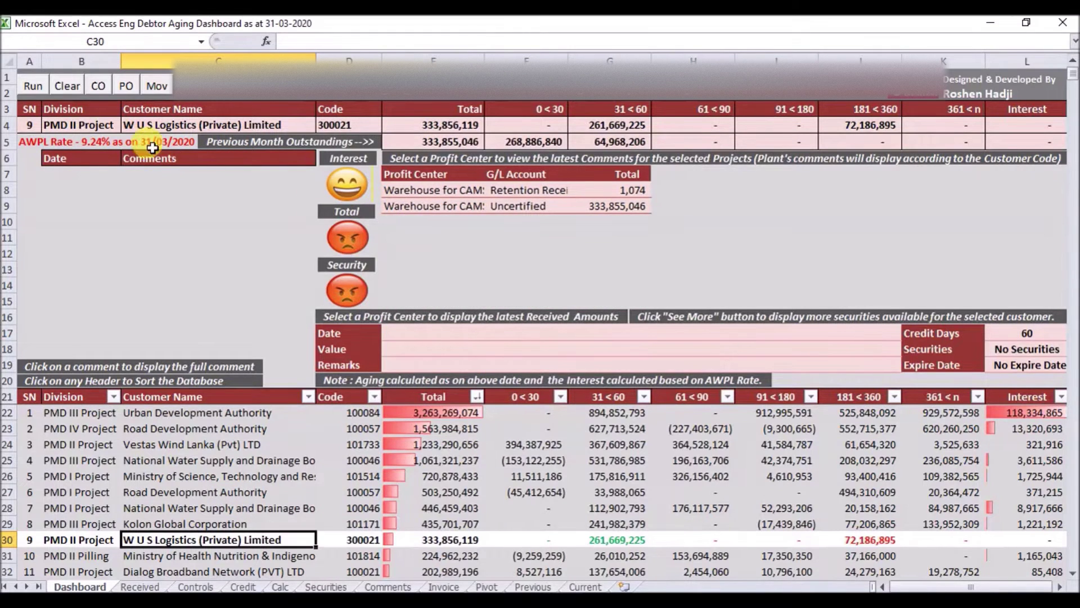
{"action": "left_click", "coordinate": [62, 86]}
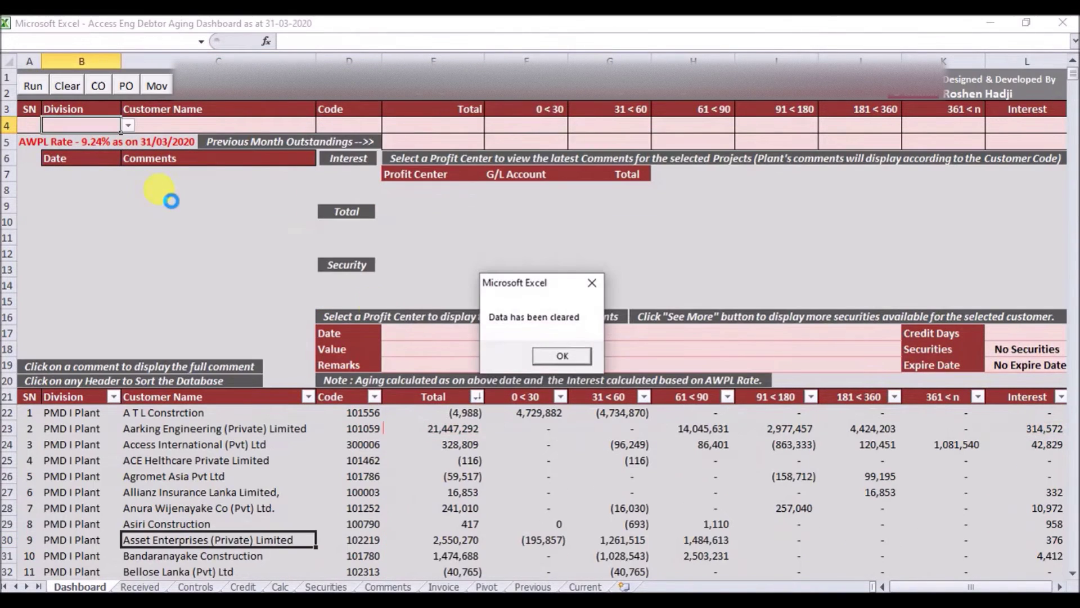
- Load Aarking Engineering's details and read each of its three comments in full
{"action": "left_click", "coordinate": [537, 355]}
{"action": "left_click", "coordinate": [268, 428]}
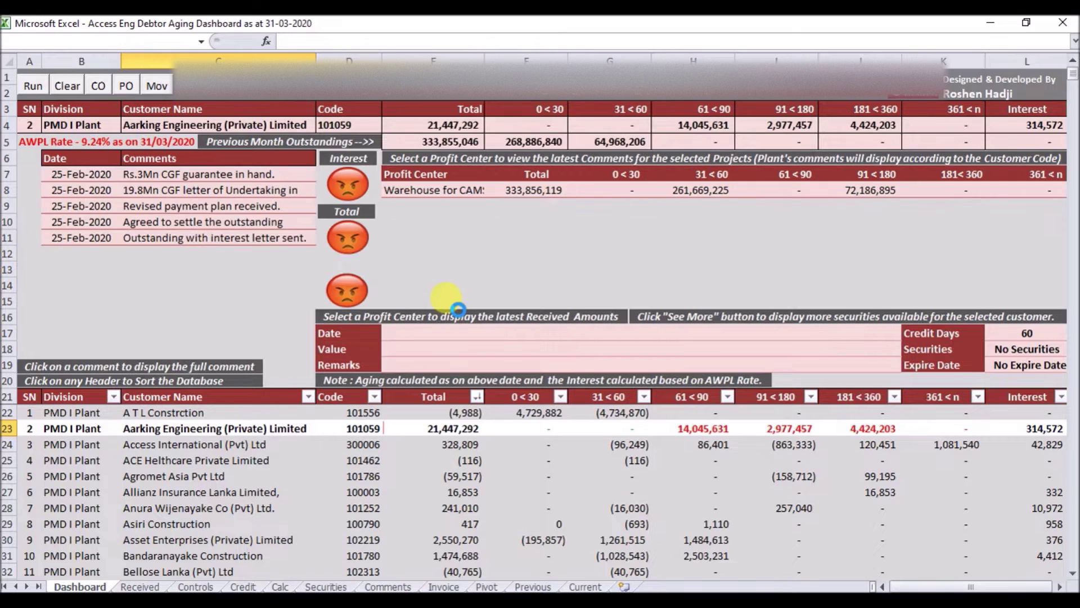
{"action": "left_click", "coordinate": [145, 174]}
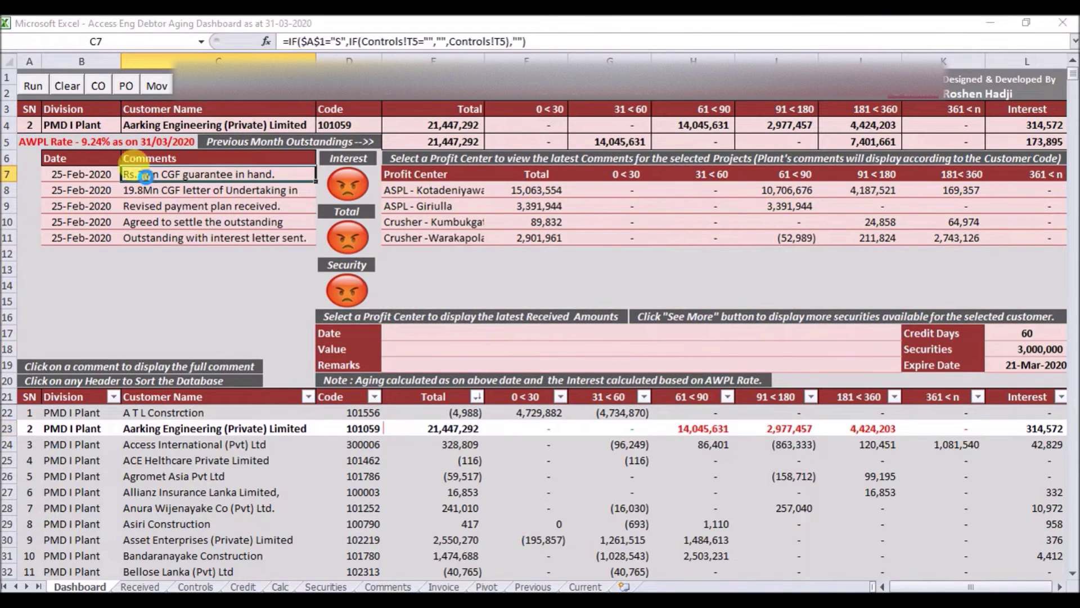
{"action": "left_click", "coordinate": [593, 366]}
{"action": "left_click", "coordinate": [152, 192]}
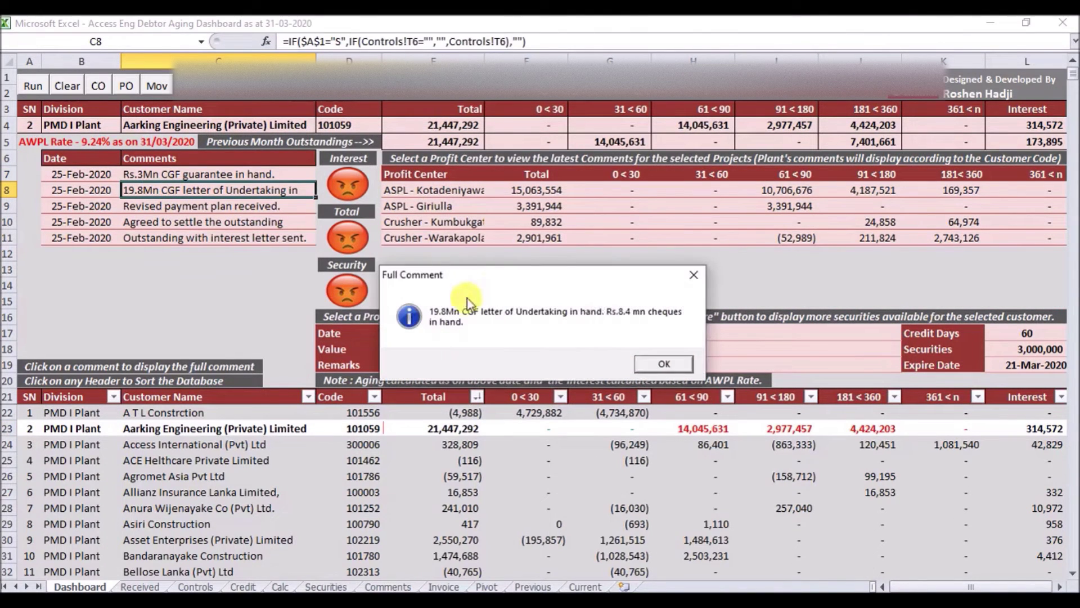
{"action": "left_click", "coordinate": [636, 365]}
{"action": "left_click", "coordinate": [191, 206]}
{"action": "left_click", "coordinate": [613, 372]}
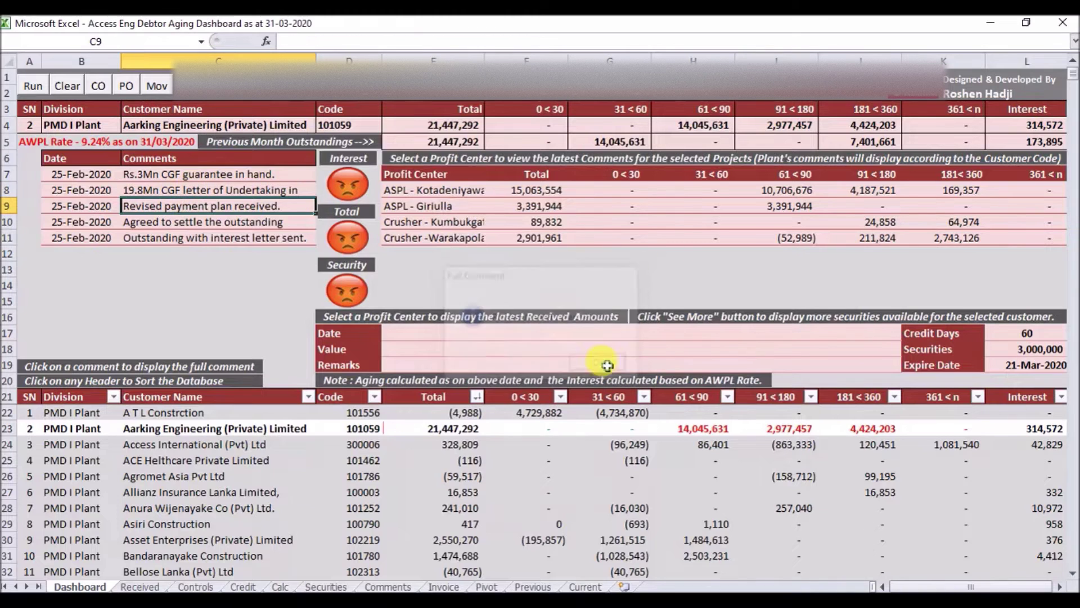
- View received amounts for each of its profit centres, including ASPL - Giriulla
{"action": "left_click", "coordinate": [452, 238]}
{"action": "left_click", "coordinate": [445, 223]}
{"action": "left_click", "coordinate": [438, 206]}
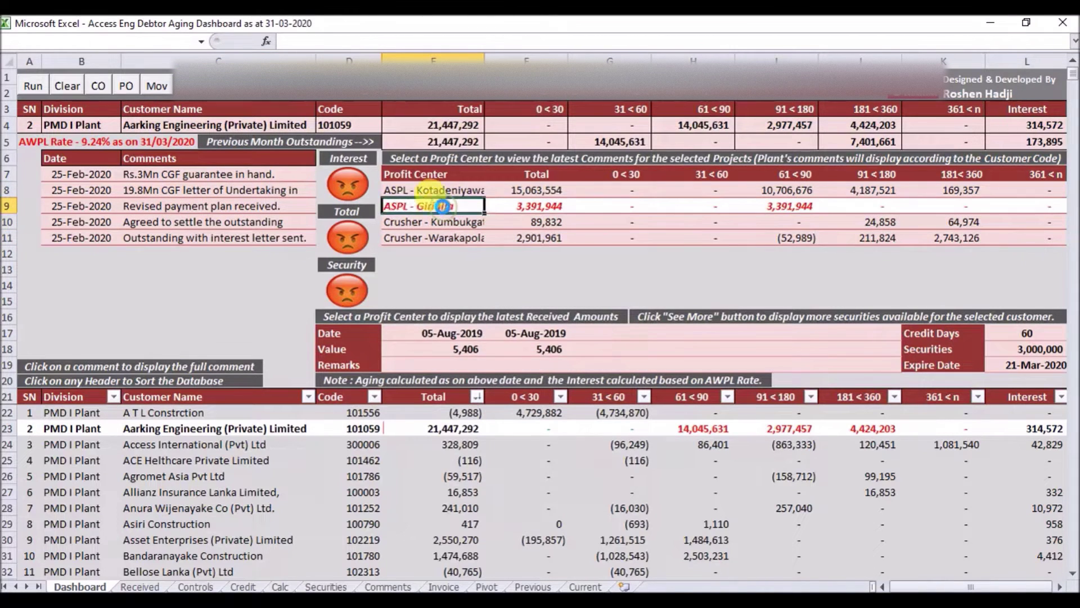
{"action": "left_click", "coordinate": [433, 190]}
- Load details for Access International, Allianz Insurance, Asiri Construction and Asset Enterprises, then clear everything
{"action": "left_click", "coordinate": [156, 447]}
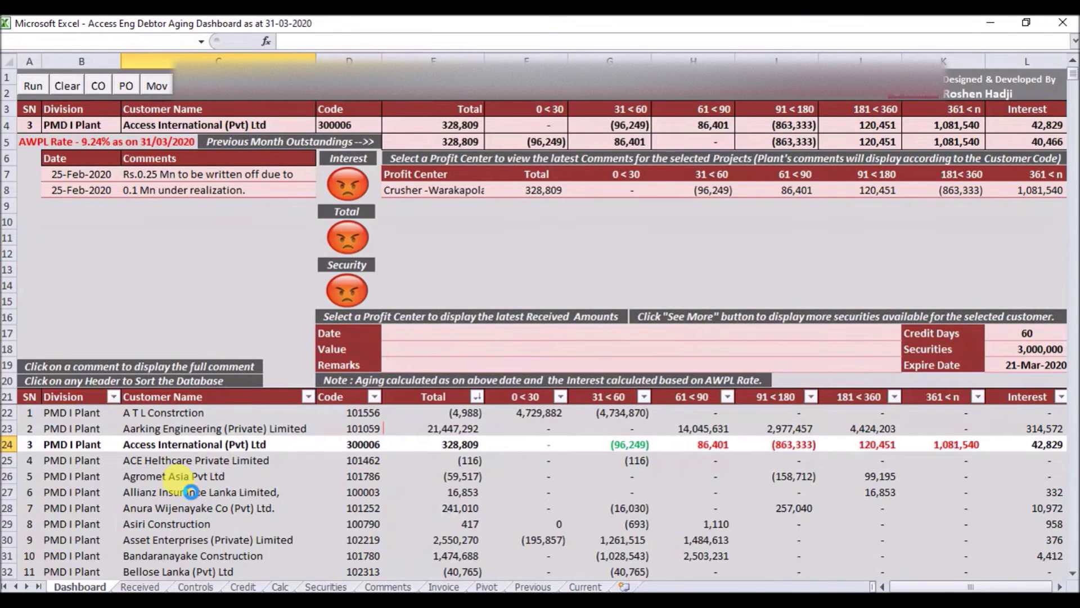
{"action": "left_click", "coordinate": [189, 492]}
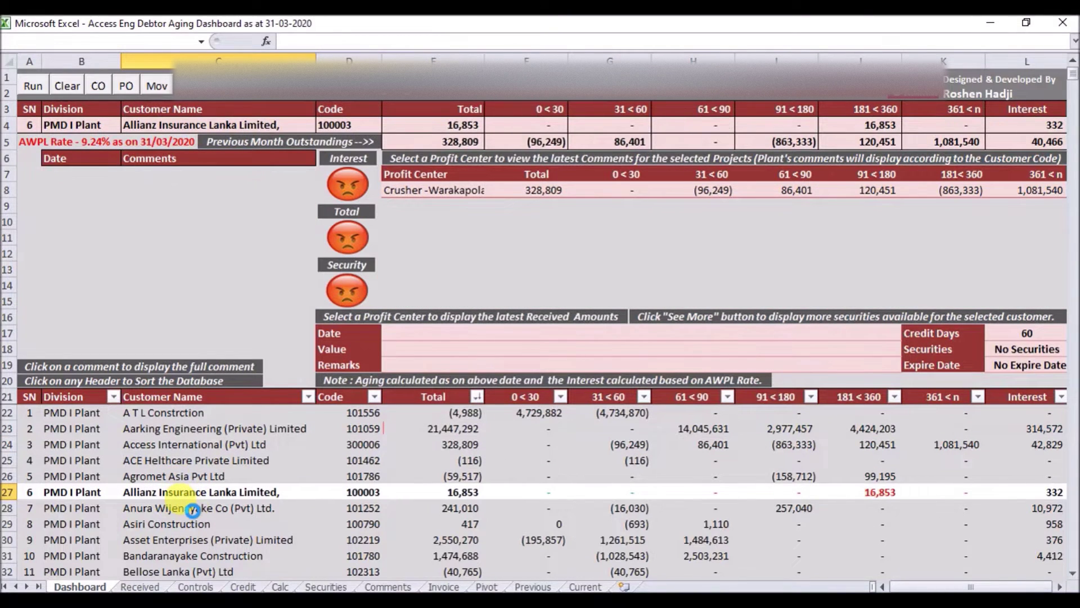
{"action": "left_click", "coordinate": [192, 508]}
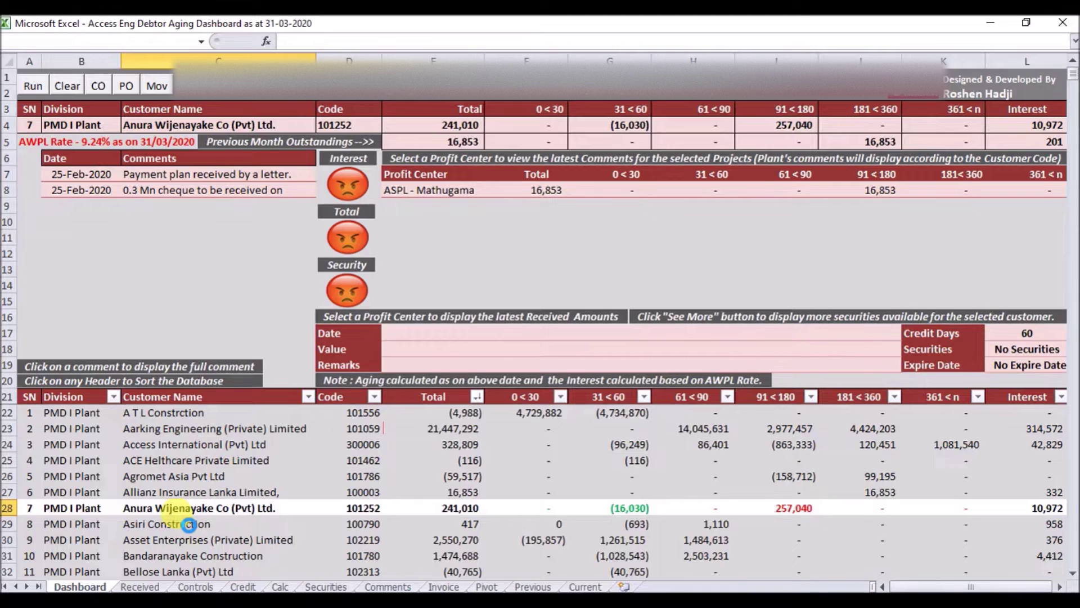
{"action": "left_click", "coordinate": [191, 524]}
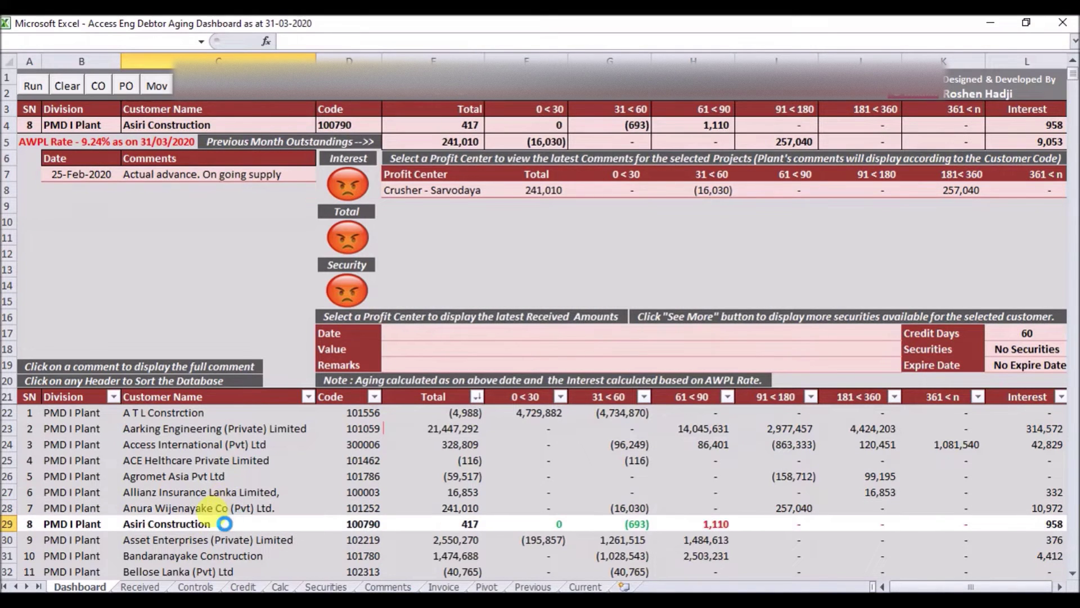
{"action": "left_click", "coordinate": [211, 540]}
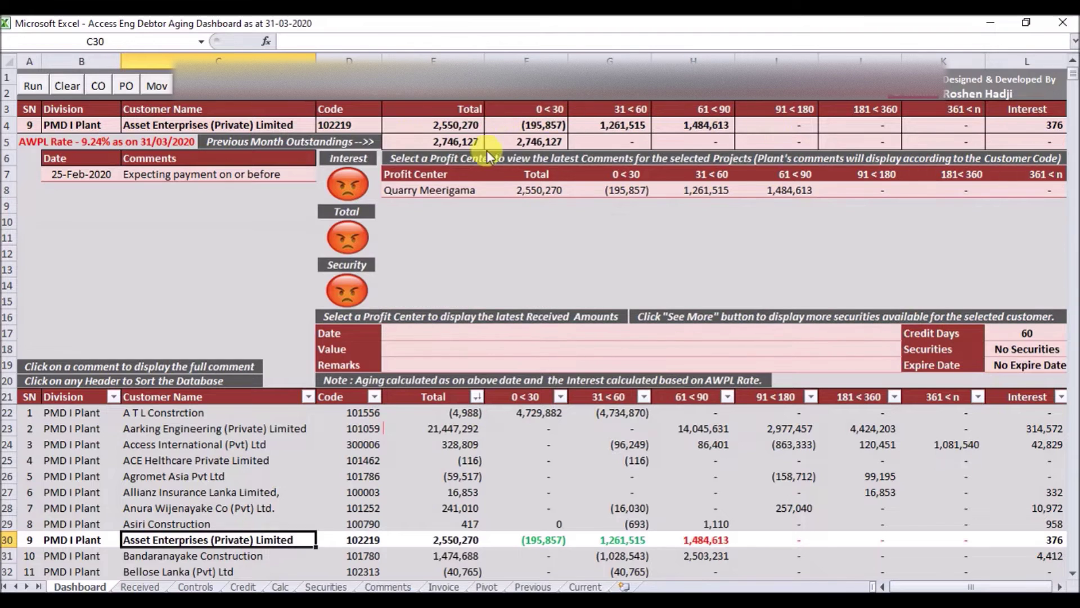
{"action": "left_click", "coordinate": [193, 176]}
{"action": "left_click", "coordinate": [622, 360]}
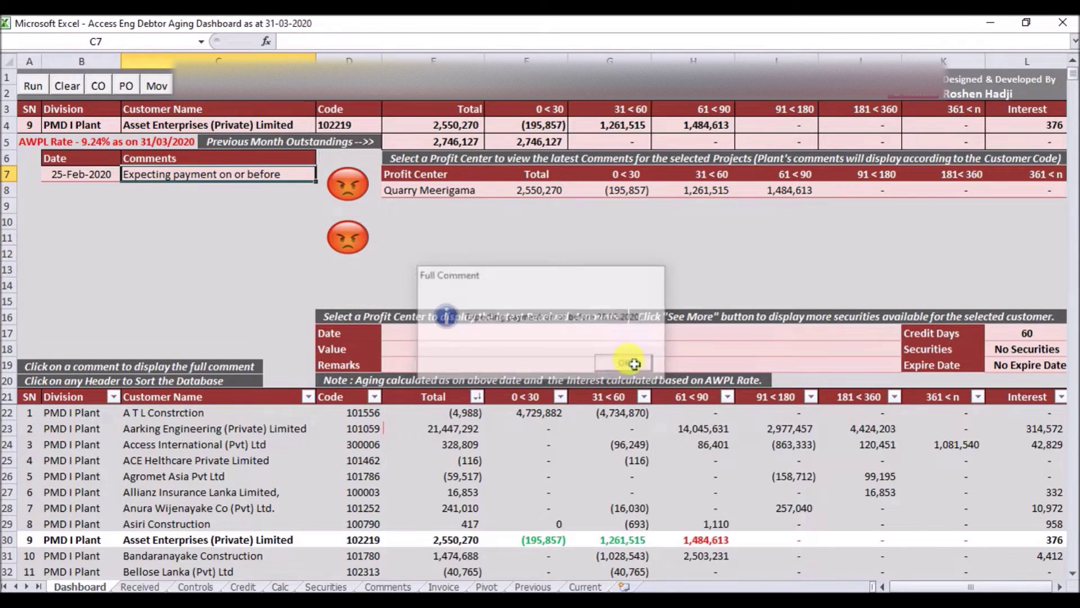
{"action": "left_click", "coordinate": [1034, 336]}
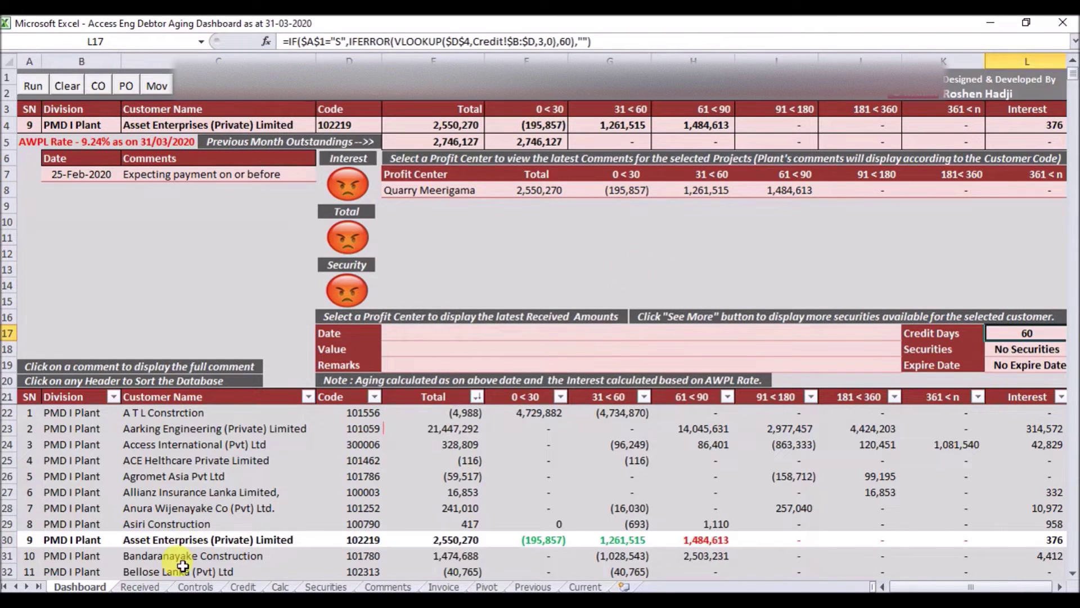
{"action": "left_click", "coordinate": [67, 85]}
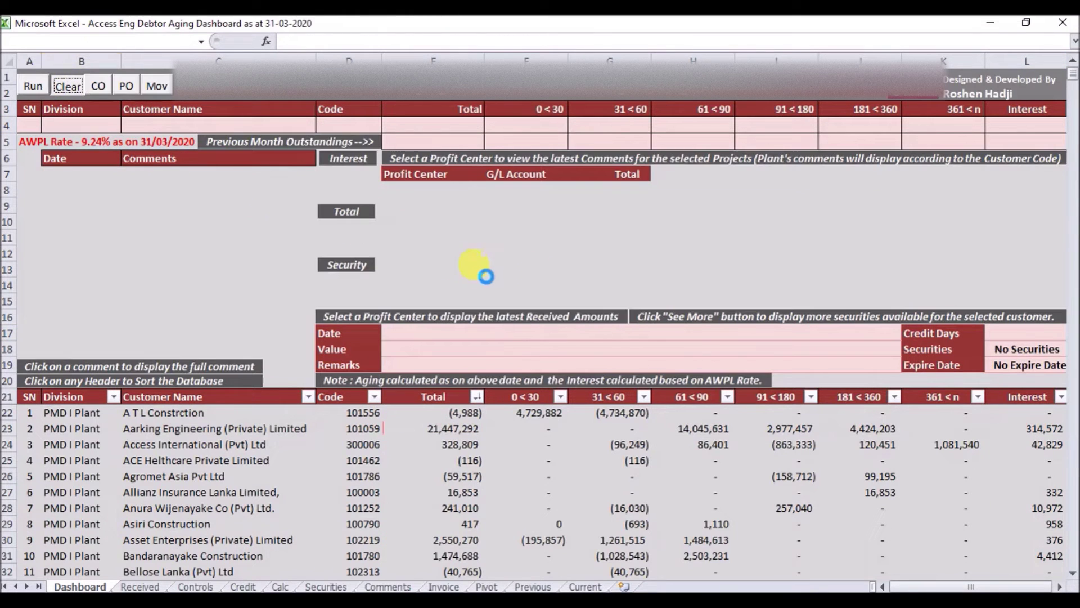
- Rerun the dashboard for PMD I Plant, sort by Total and load the fourth-largest debtor
{"action": "left_click", "coordinate": [577, 355]}
{"action": "left_click", "coordinate": [129, 125]}
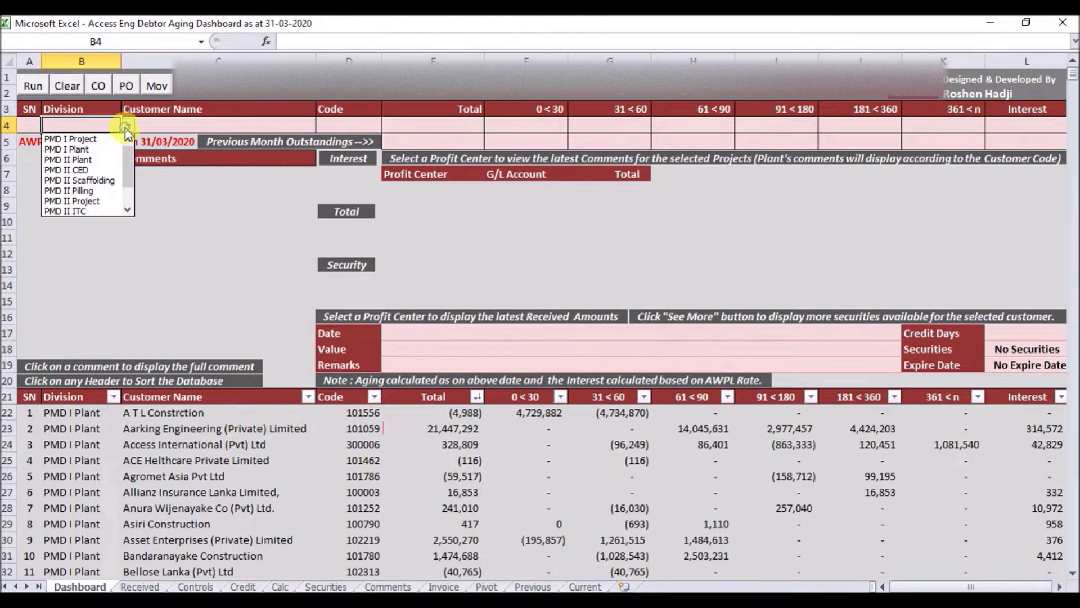
{"action": "left_click", "coordinate": [106, 145]}
{"action": "left_click", "coordinate": [32, 85]}
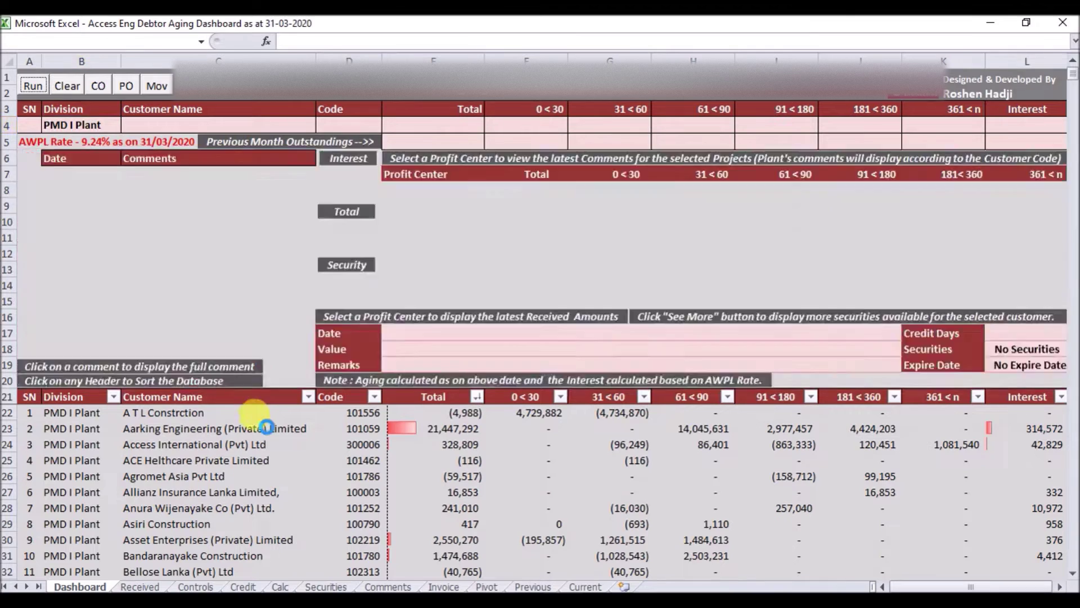
{"action": "left_click", "coordinate": [441, 396]}
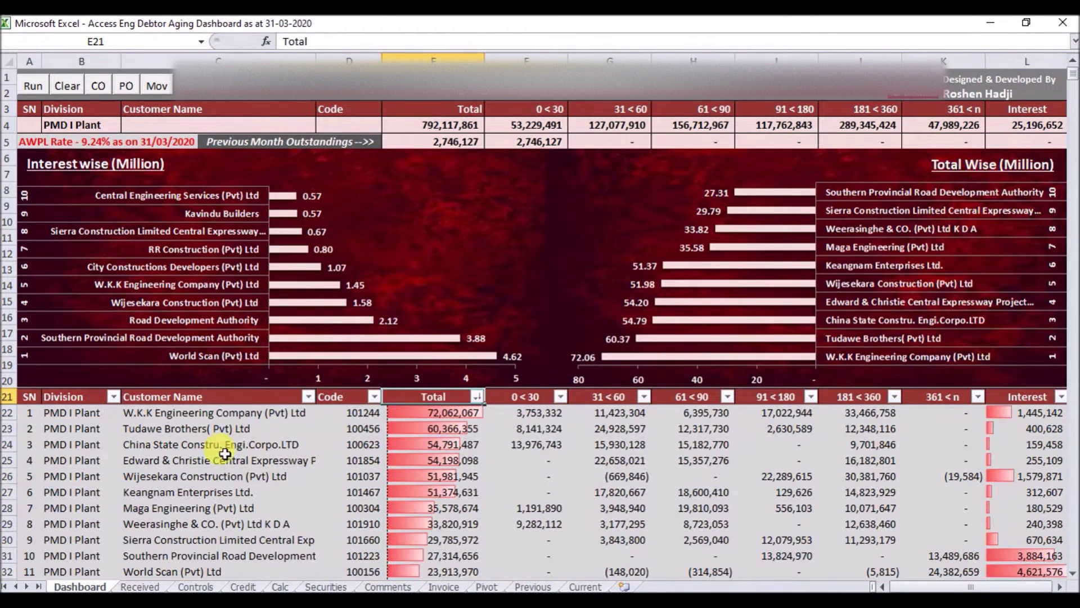
{"action": "left_click", "coordinate": [224, 462]}
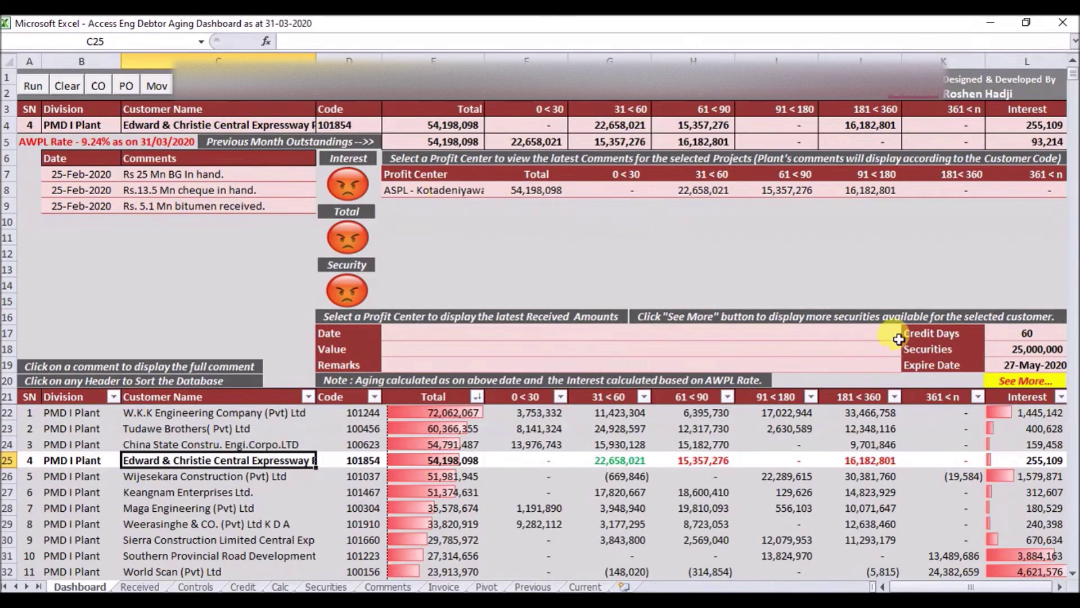
- Check the debtor's additional securities, profit-centre receipts and third comment, then open the workbook code
{"action": "left_click", "coordinate": [1026, 380]}
{"action": "left_click", "coordinate": [569, 364]}
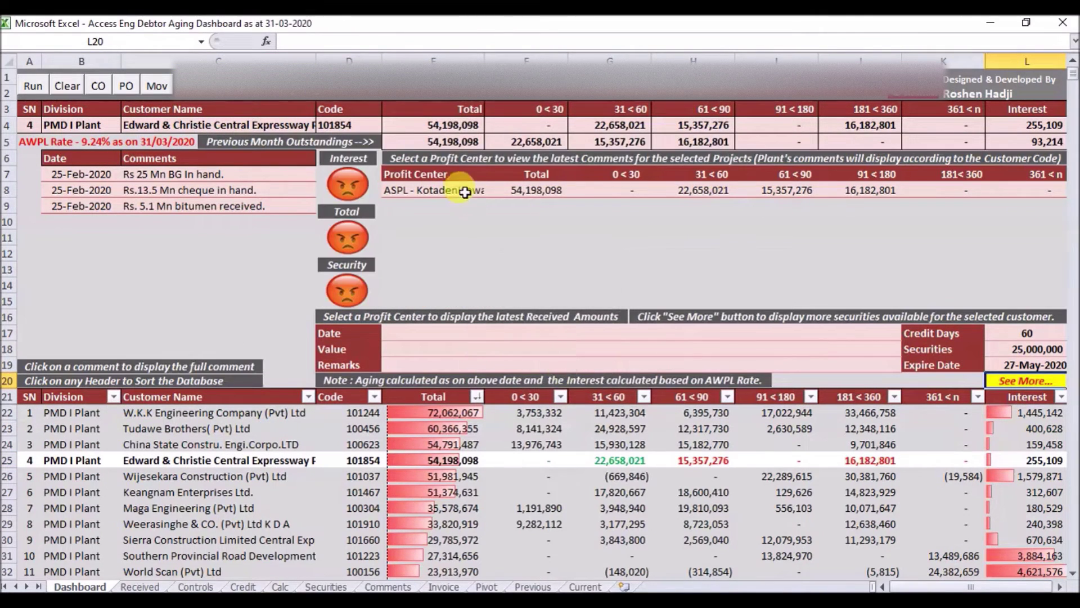
{"action": "left_click", "coordinate": [459, 190]}
{"action": "left_click", "coordinate": [186, 208]}
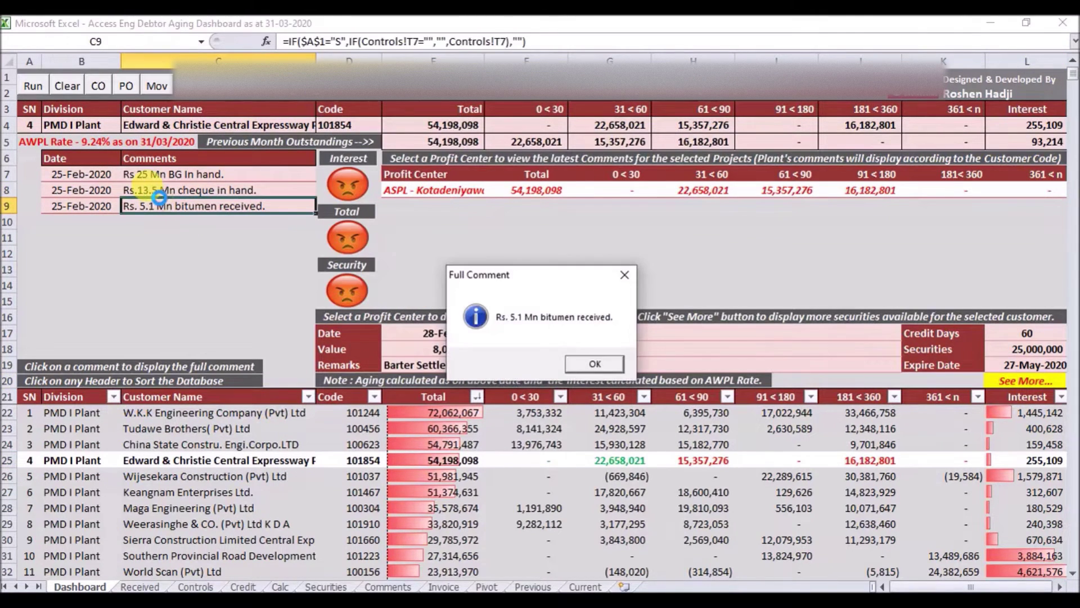
{"action": "left_click", "coordinate": [585, 366]}
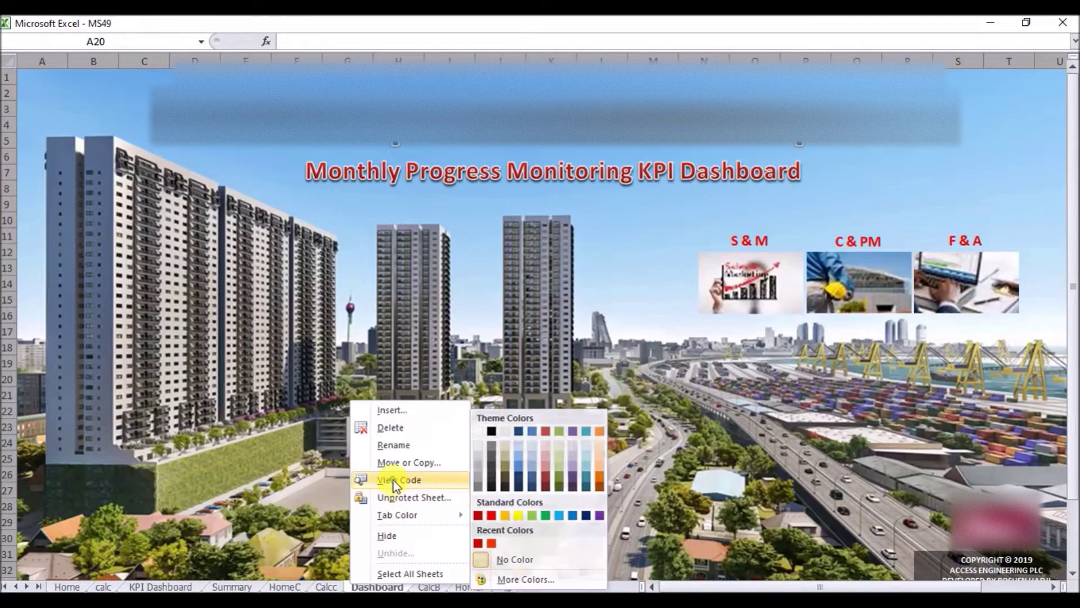
{"action": "left_click", "coordinate": [396, 482]}
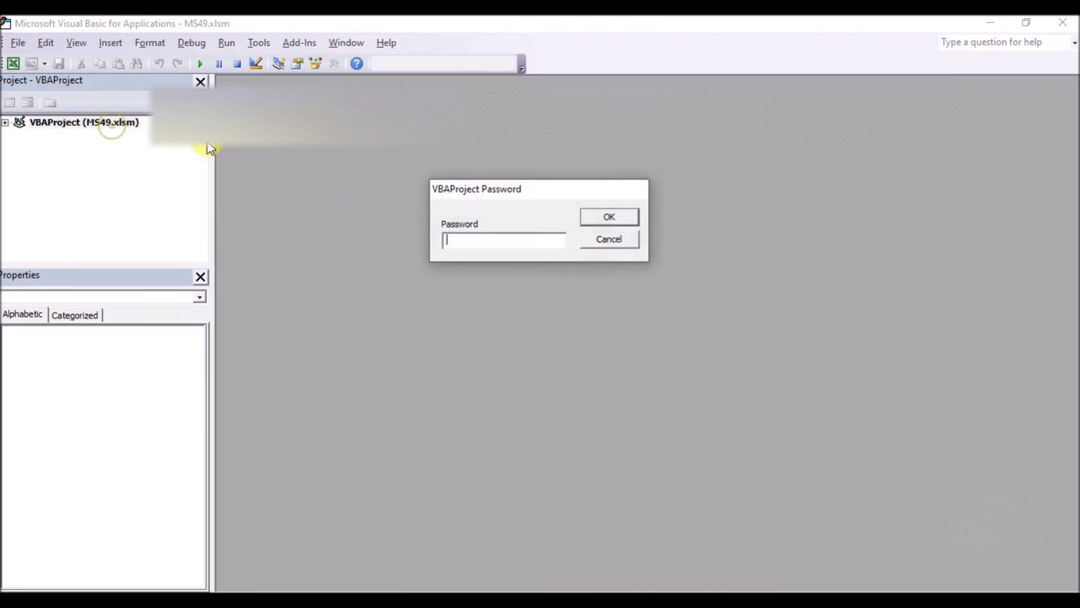
- Unlock the VBA project with its password and browse the code of Module1, Module2 and Module3
{"action": "type", "text": "*******"}
{"action": "key", "text": "Return"}
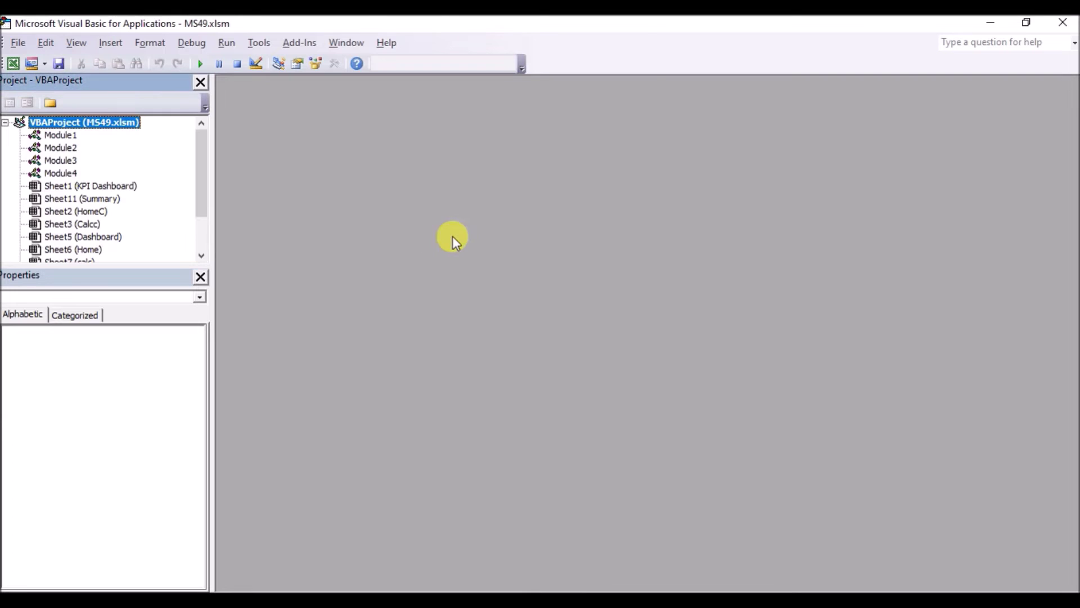
{"action": "double_click", "coordinate": [61, 137]}
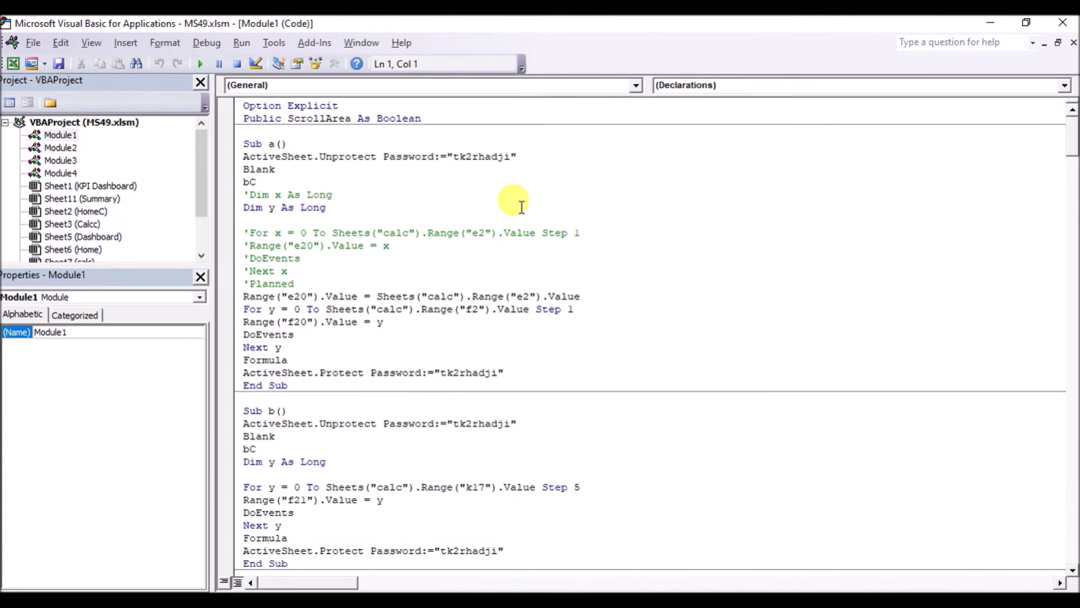
{"action": "mouse_move", "coordinate": [1072, 138]}
{"action": "left_mouse_down"}
{"action": "mouse_move", "coordinate": [1068, 518]}
{"action": "mouse_move", "coordinate": [1072, 179]}
{"action": "left_mouse_up"}
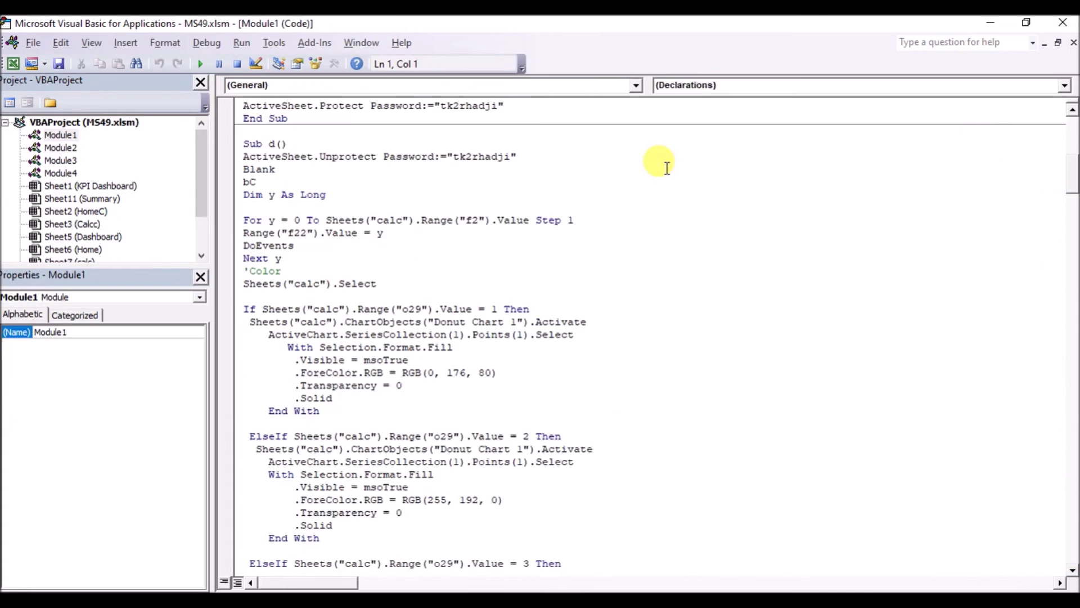
{"action": "double_click", "coordinate": [66, 147]}
{"action": "mouse_move", "coordinate": [1073, 129]}
{"action": "left_mouse_down"}
{"action": "mouse_move", "coordinate": [1073, 172]}
{"action": "mouse_move", "coordinate": [1071, 110]}
{"action": "left_mouse_up"}
{"action": "double_click", "coordinate": [69, 161]}
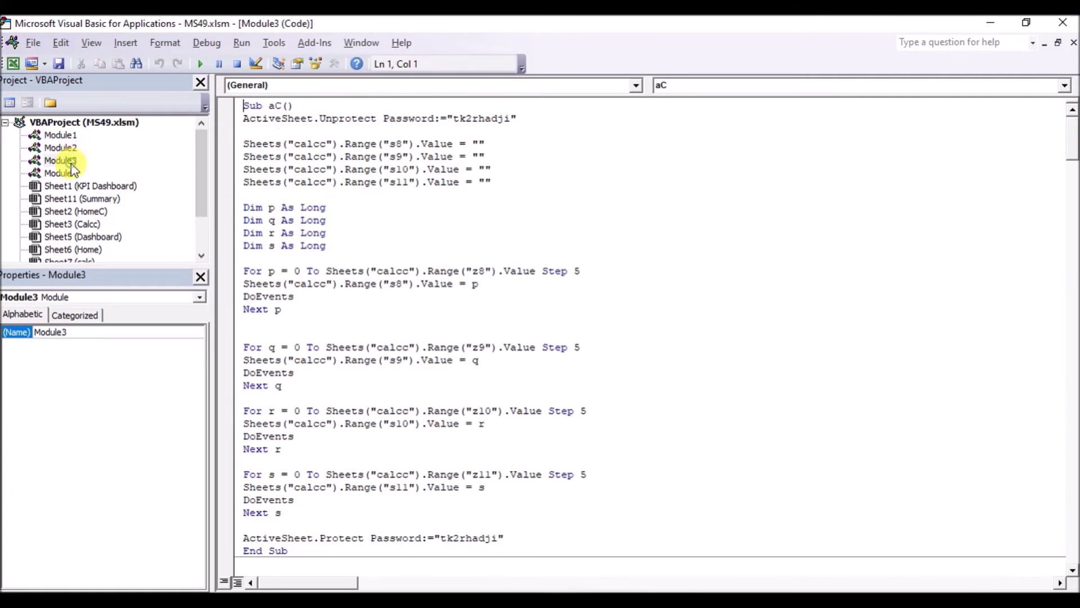
{"action": "left_click_drag", "start_coordinate": [1069, 134], "coordinate": [1073, 554]}
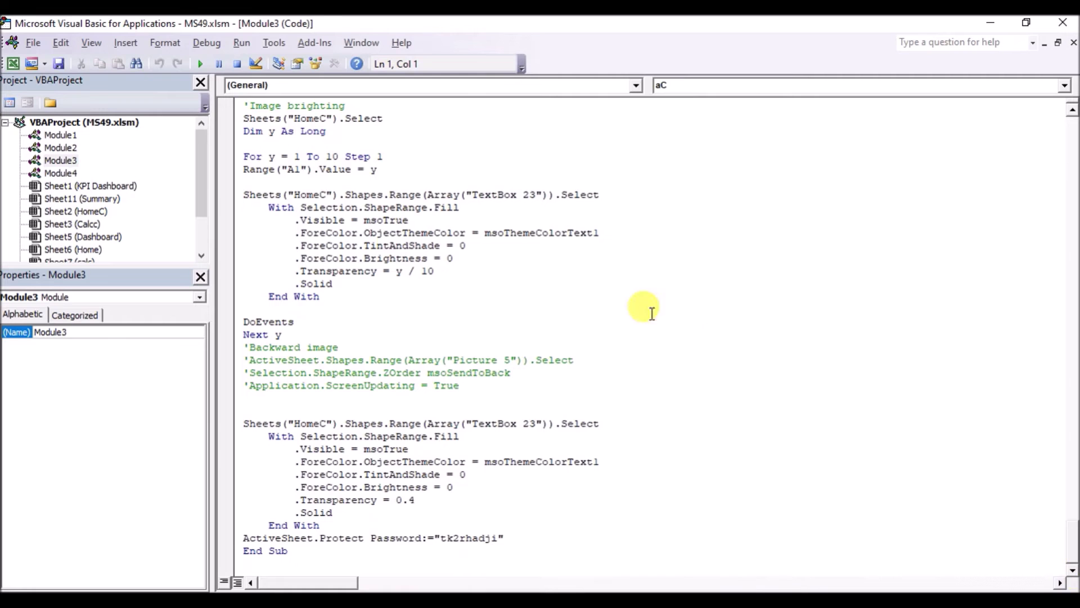
- Browse Module4 and ThisWorkbook code, revisit Module1, then close the VBA editor
{"action": "double_click", "coordinate": [60, 172]}
{"action": "mouse_move", "coordinate": [1068, 128]}
{"action": "left_mouse_down"}
{"action": "mouse_move", "coordinate": [1068, 475]}
{"action": "mouse_move", "coordinate": [1072, 168]}
{"action": "left_mouse_up"}
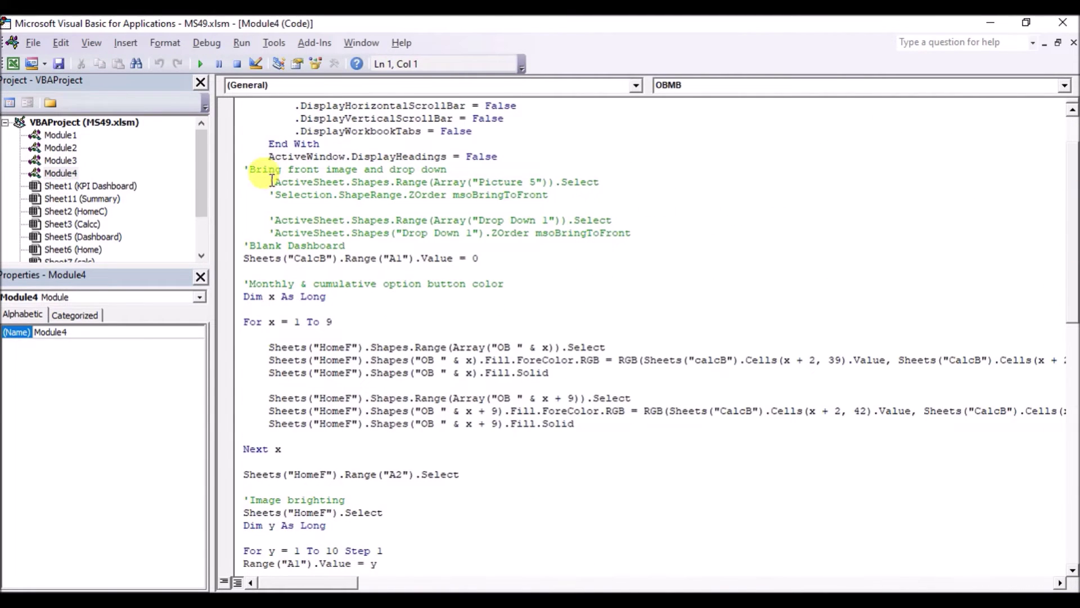
{"action": "scroll", "coordinate": [92, 225], "scroll_direction": "down", "scroll_amount": 2}
{"action": "double_click", "coordinate": [71, 249]}
{"action": "left_click_drag", "start_coordinate": [203, 204], "coordinate": [204, 174]}
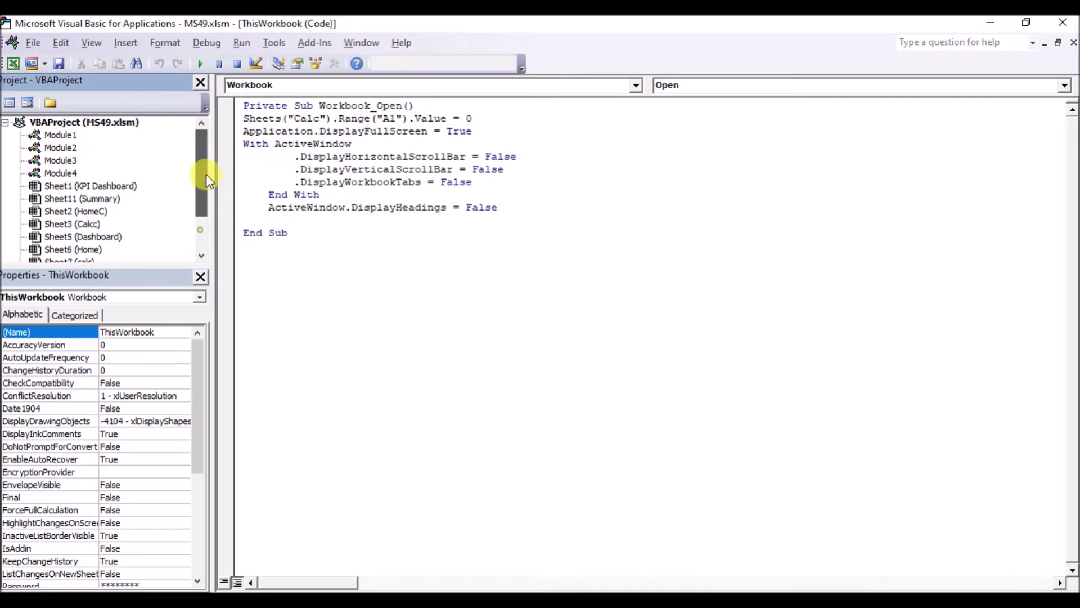
{"action": "double_click", "coordinate": [62, 135]}
{"action": "mouse_move", "coordinate": [1069, 169]}
{"action": "left_mouse_down"}
{"action": "mouse_move", "coordinate": [1069, 120]}
{"action": "mouse_move", "coordinate": [1072, 163]}
{"action": "left_mouse_up"}
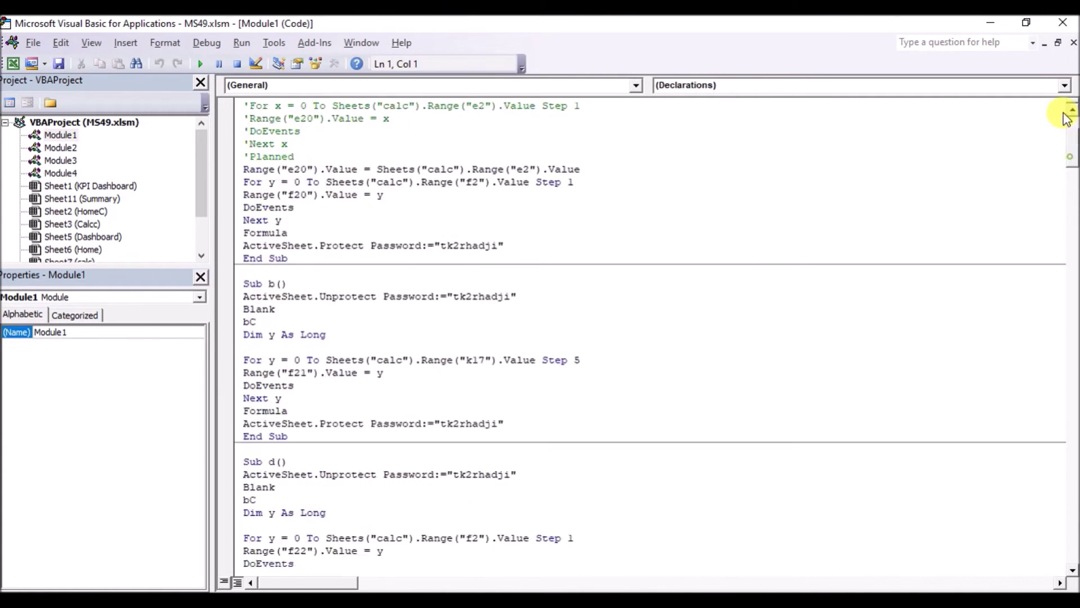
{"action": "left_click", "coordinate": [1063, 22]}
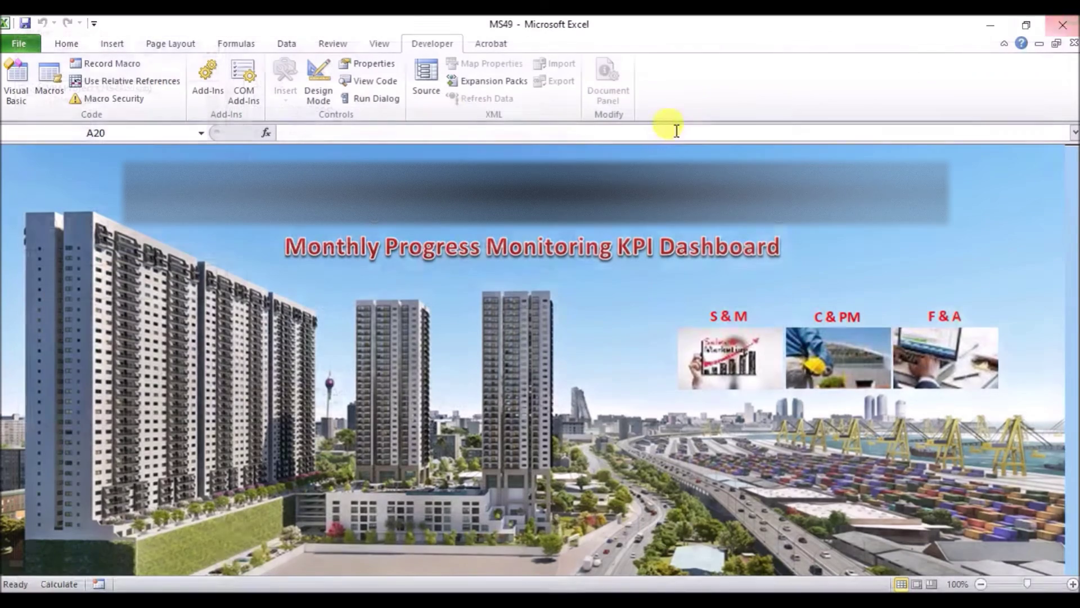
- Open the 'settings' macro from the Macros list to view its code, close it, and select the colour legend cells
{"action": "left_click", "coordinate": [62, 86]}
{"action": "left_click_drag", "start_coordinate": [711, 285], "coordinate": [712, 313]}
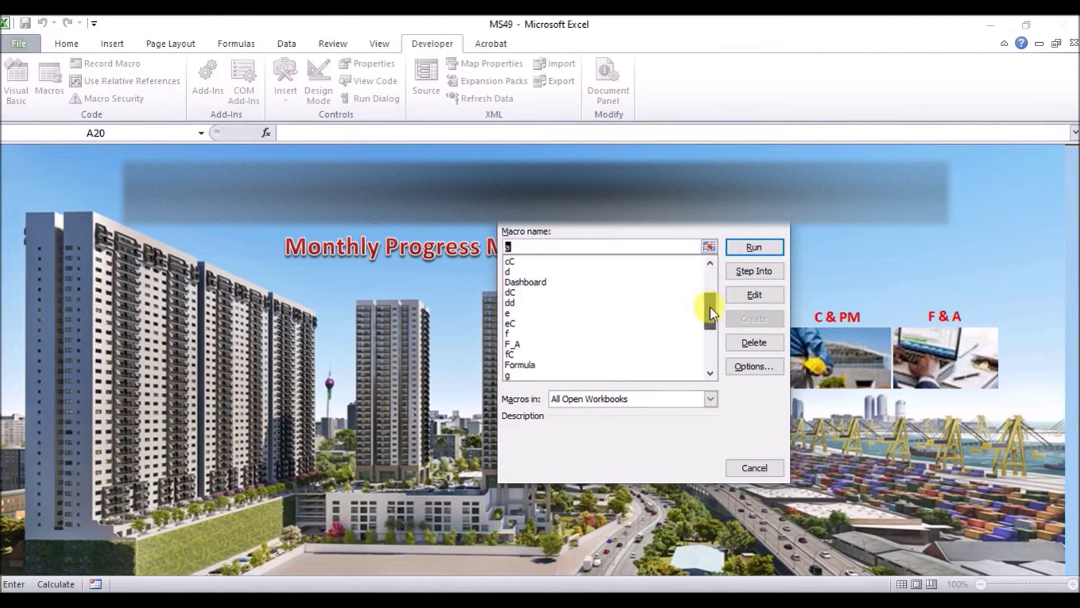
{"action": "mouse_move", "coordinate": [712, 360]}
{"action": "left_mouse_down"}
{"action": "mouse_move", "coordinate": [718, 276]}
{"action": "mouse_move", "coordinate": [709, 380]}
{"action": "left_mouse_up"}
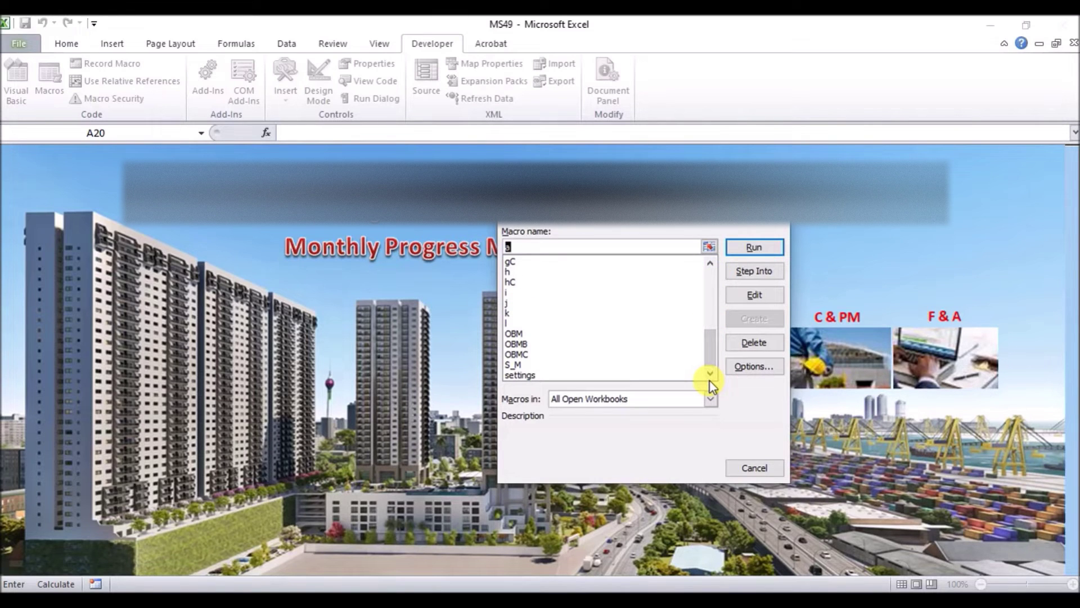
{"action": "left_click", "coordinate": [554, 375]}
{"action": "left_click", "coordinate": [752, 295]}
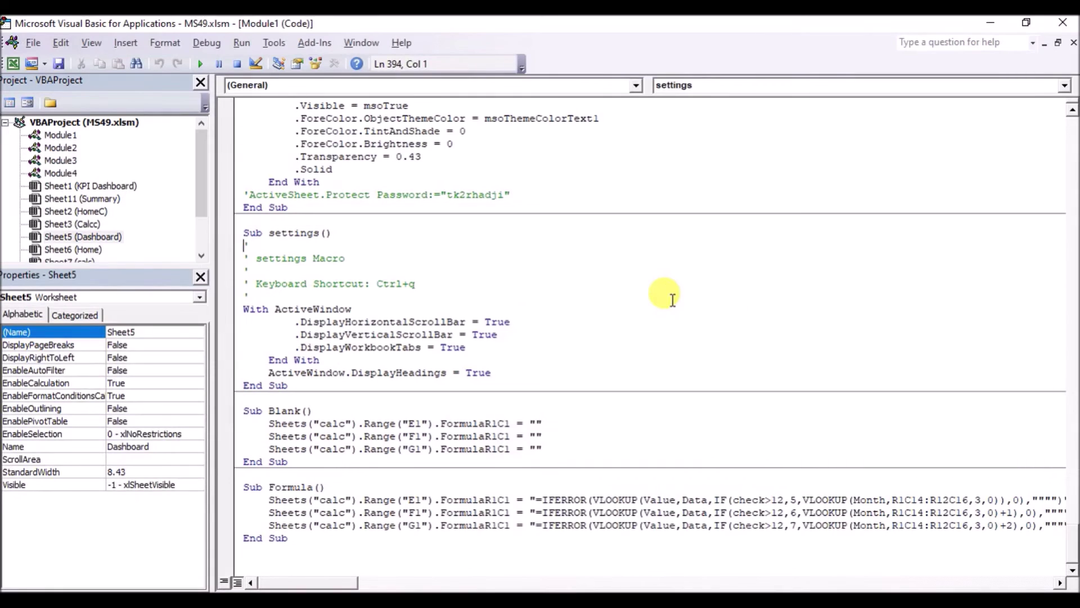
{"action": "left_click", "coordinate": [1063, 22]}
{"action": "left_click_drag", "start_coordinate": [489, 149], "coordinate": [518, 268]}
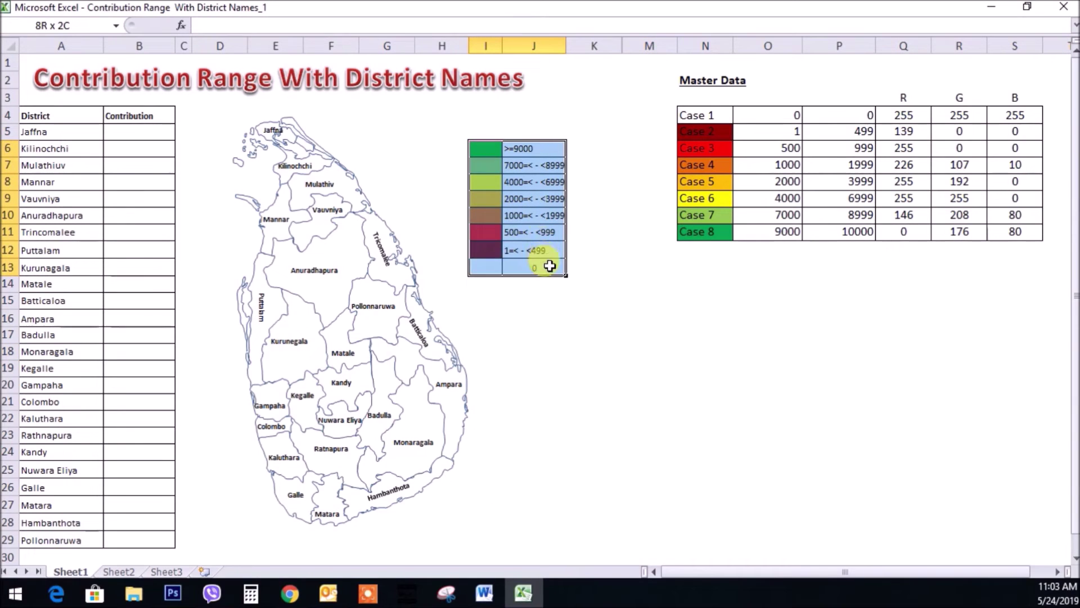
- Enter contributions of 100 for Jaffna and 300 for Kilinochchi, turning them dark red
{"action": "left_click", "coordinate": [495, 149]}
{"action": "left_click", "coordinate": [133, 130]}
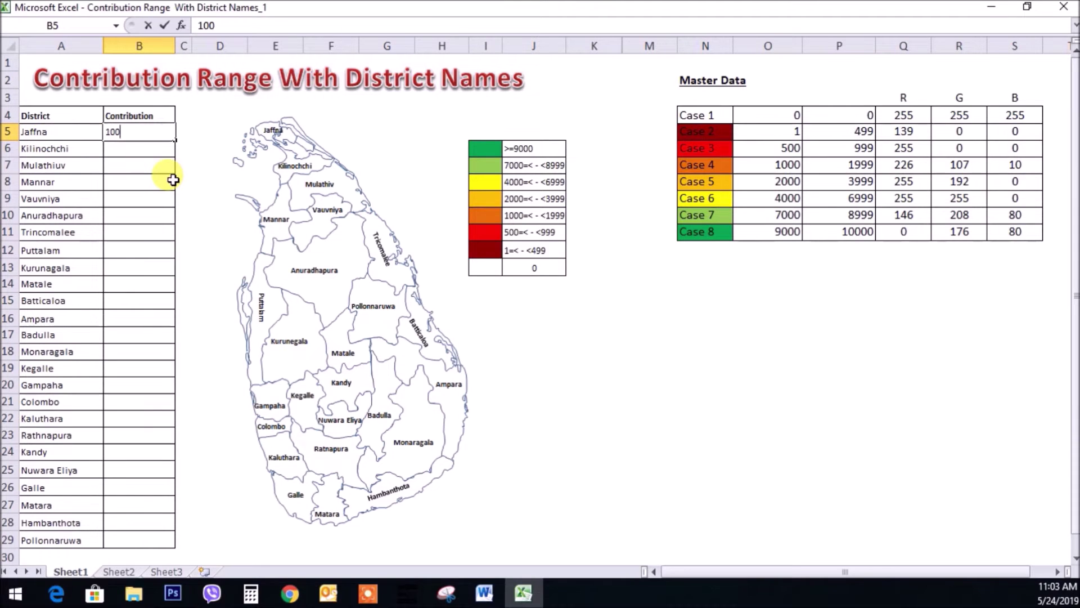
{"action": "type", "text": "00"}
{"action": "key", "text": "Return"}
{"action": "left_click", "coordinate": [28, 130]}
{"action": "left_click", "coordinate": [138, 150]}
{"action": "type", "text": "300"}
{"action": "key", "text": "Return"}
{"action": "left_click", "coordinate": [82, 148]}
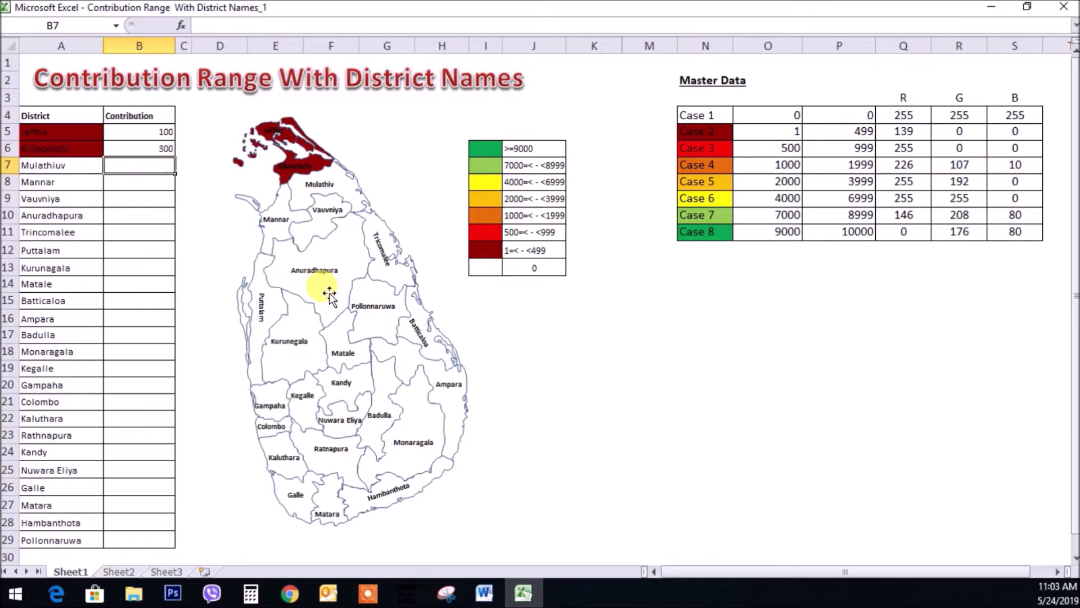
- Enter 500 for Mulathiu and 700 for Mannar, matching the 500 to 999 legend band
{"action": "left_click", "coordinate": [164, 168]}
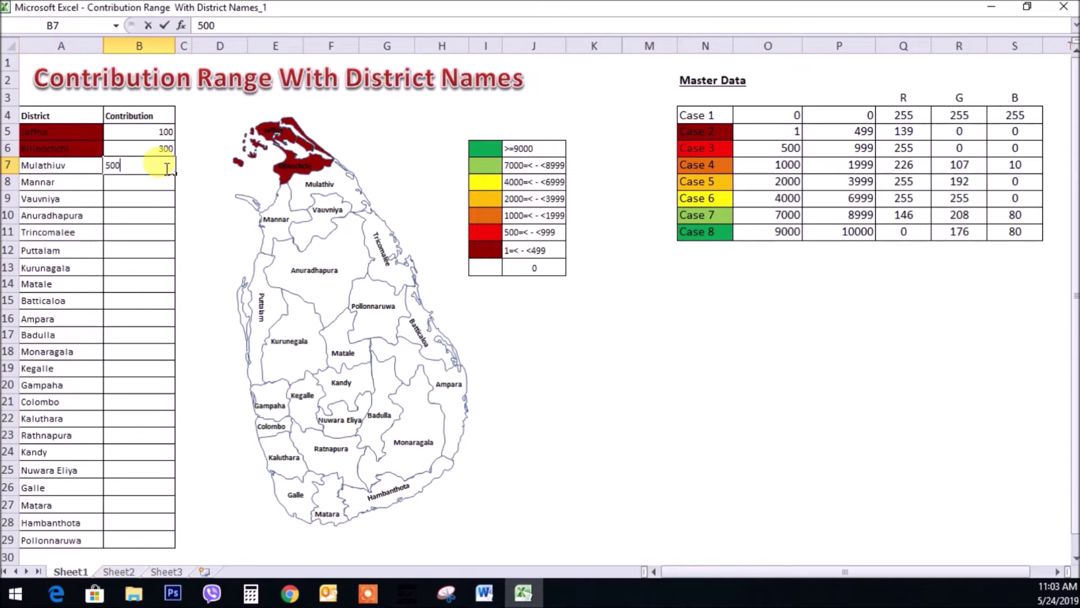
{"action": "key", "text": "Return"}
{"action": "mouse_move", "coordinate": [84, 166]}
{"action": "left_mouse_down"}
{"action": "mouse_move", "coordinate": [113, 154]}
{"action": "mouse_move", "coordinate": [84, 147]}
{"action": "mouse_move", "coordinate": [161, 148]}
{"action": "left_mouse_up"}
{"action": "left_click", "coordinate": [163, 162]}
{"action": "left_click", "coordinate": [494, 230]}
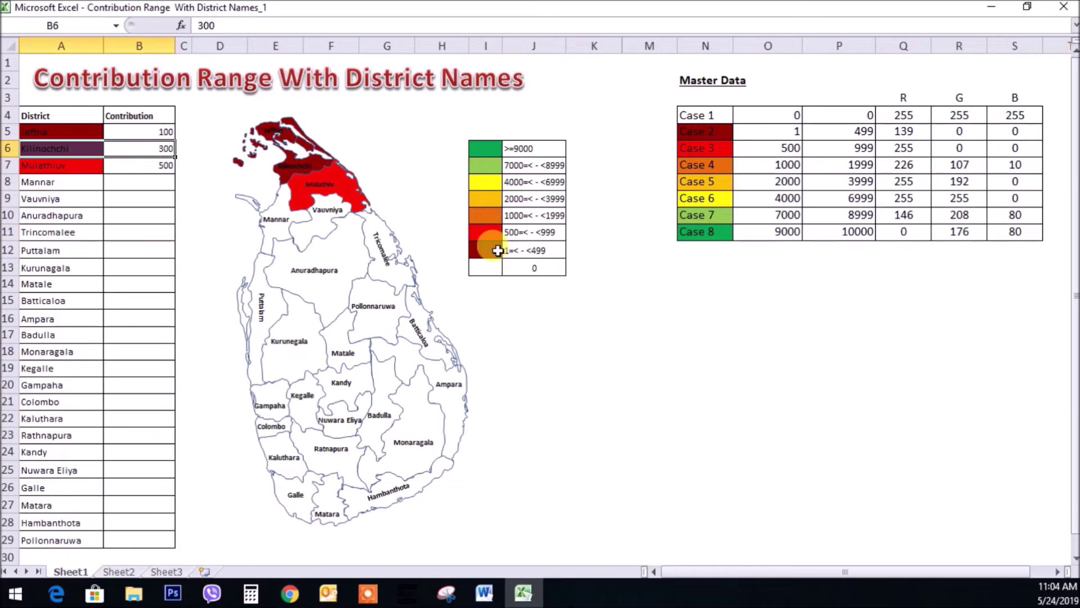
{"action": "left_click", "coordinate": [521, 249]}
{"action": "left_click", "coordinate": [155, 180]}
{"action": "type", "text": "0"}
{"action": "key", "text": "Return"}
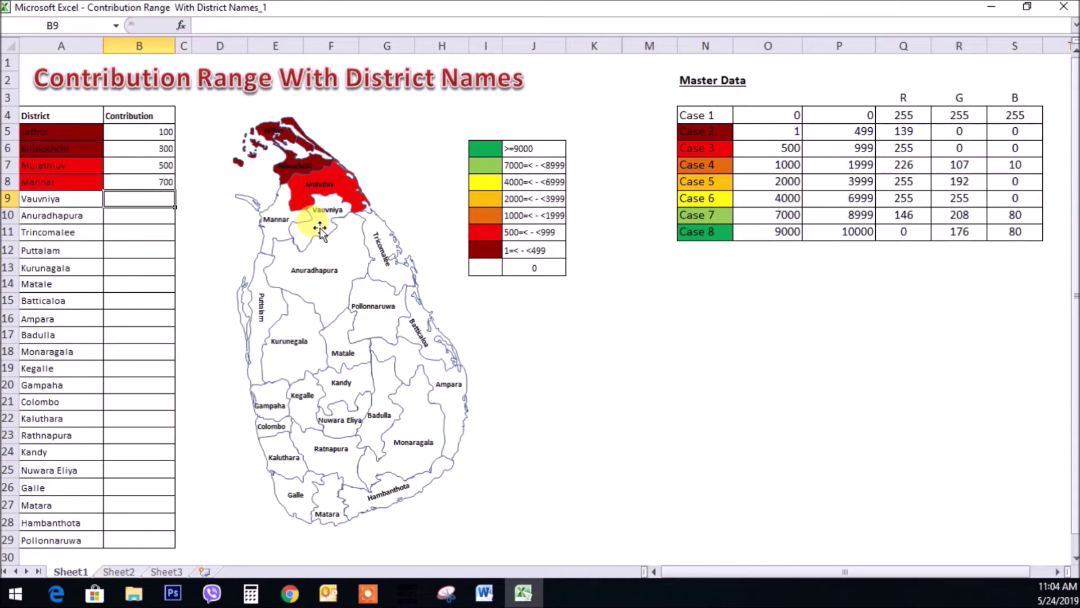
{"action": "left_click", "coordinate": [487, 231]}
{"action": "left_click_drag", "start_coordinate": [88, 181], "coordinate": [115, 182]}
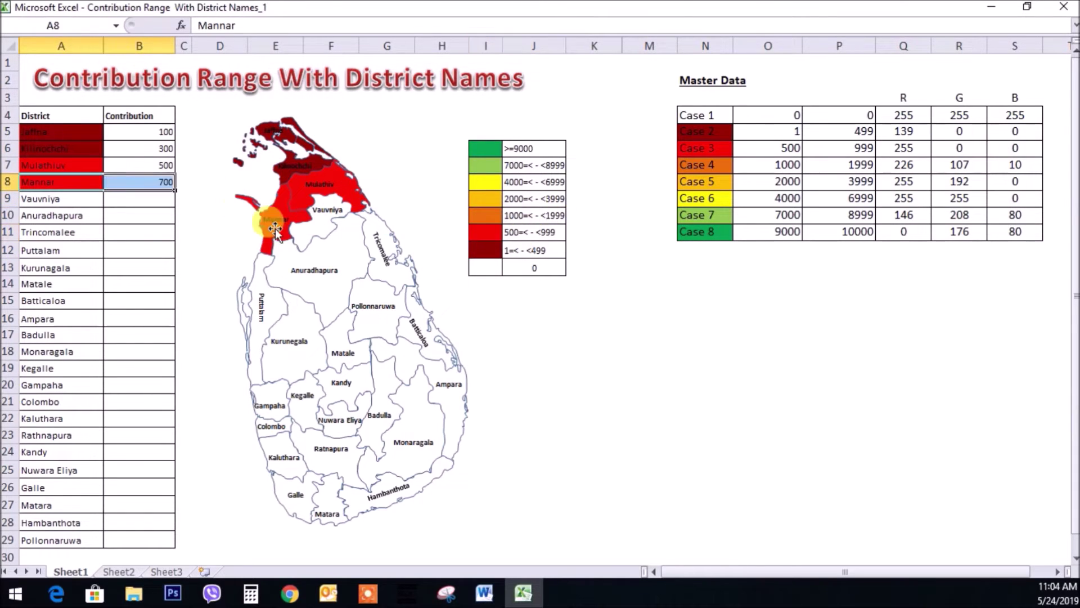
- Enter 1000 for Vauvniya and 1500 for Anuradhapura, then fill the series to 5000 through Badulla
{"action": "left_click", "coordinate": [143, 202]}
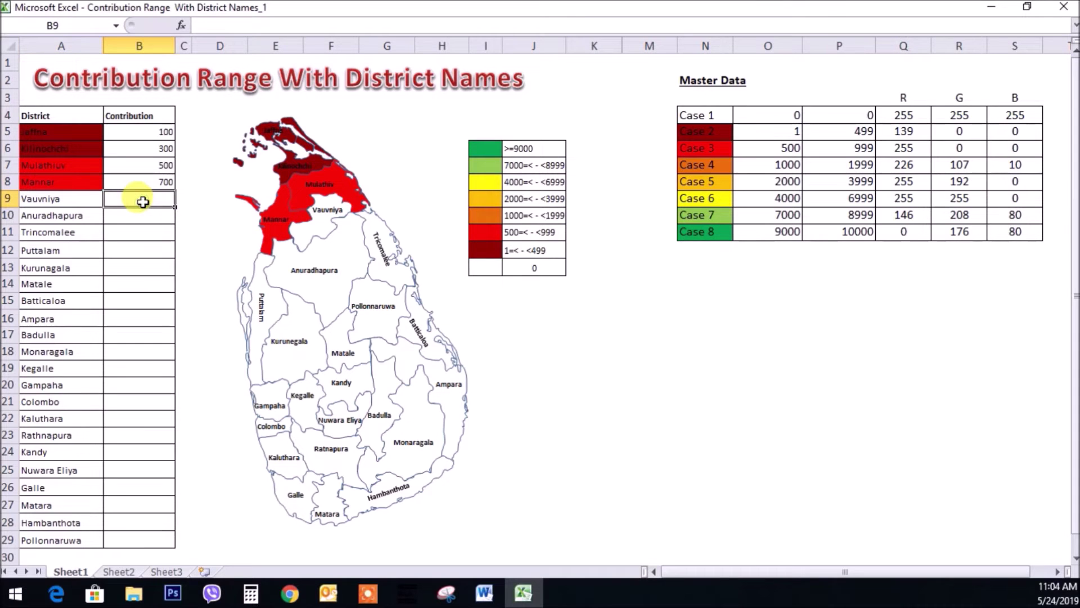
{"action": "type", "text": "1000"}
{"action": "key", "text": "Return"}
{"action": "left_click_drag", "start_coordinate": [92, 200], "coordinate": [141, 201]}
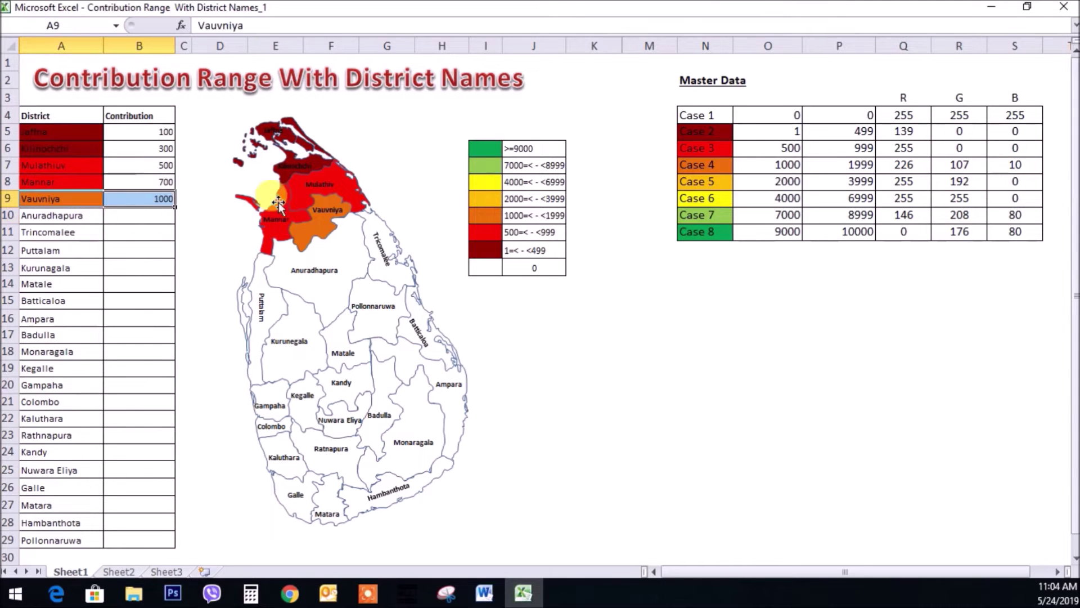
{"action": "left_click", "coordinate": [318, 225]}
{"action": "left_click_drag", "start_coordinate": [489, 217], "coordinate": [557, 217]}
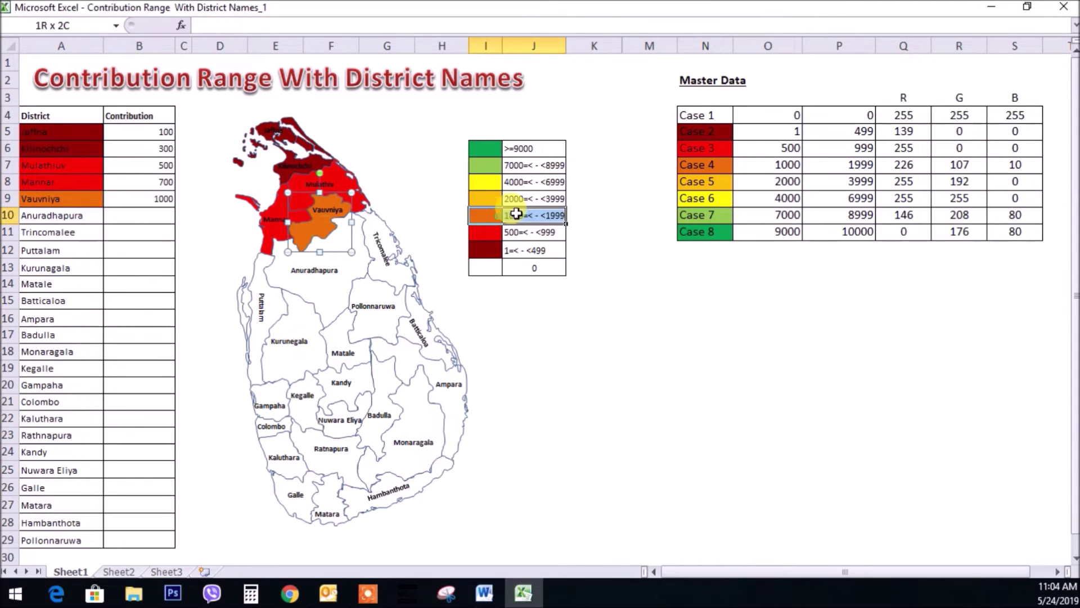
{"action": "left_click", "coordinate": [138, 216]}
{"action": "type", "text": "1500"}
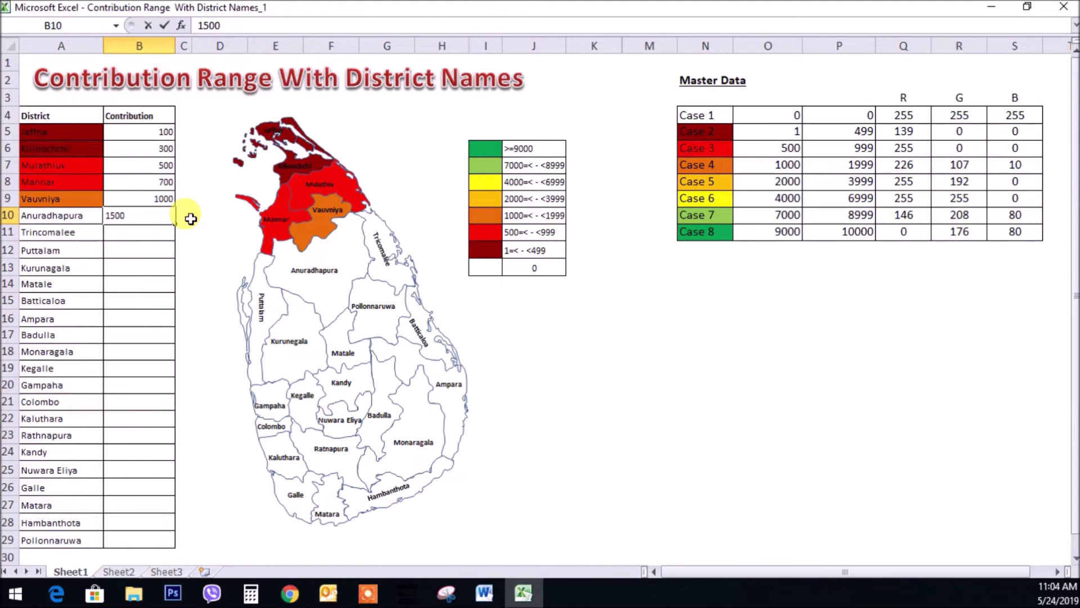
{"action": "key", "text": "Return"}
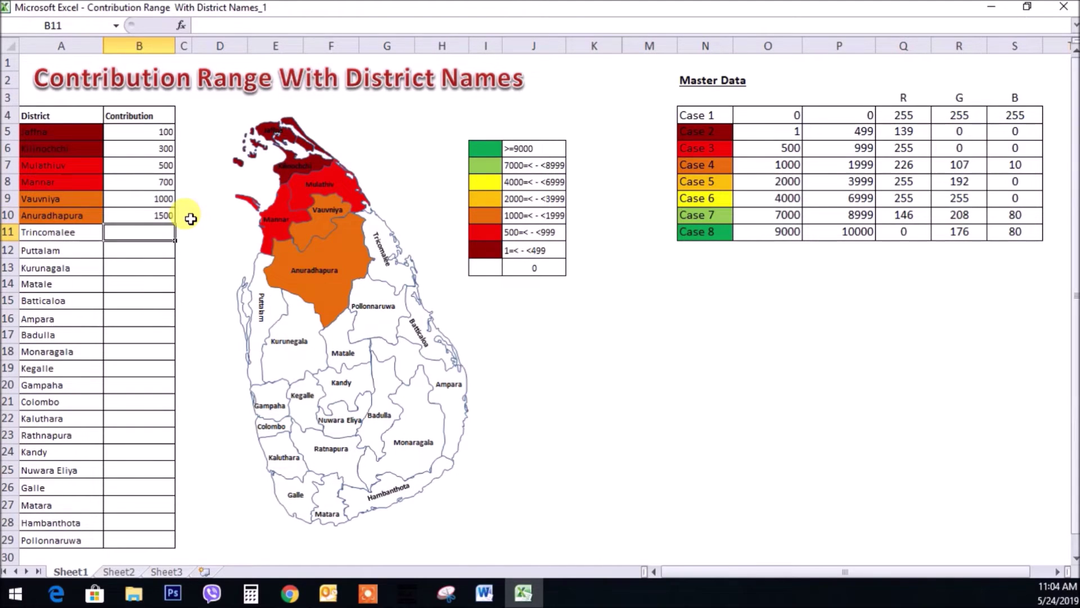
{"action": "left_click_drag", "start_coordinate": [160, 202], "coordinate": [175, 350]}
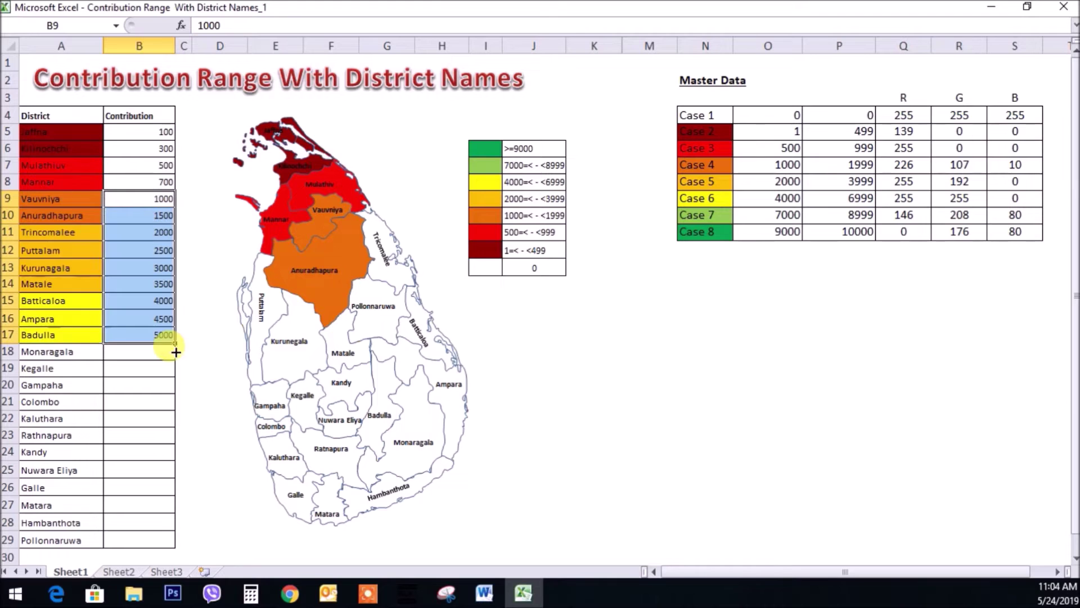
- Fill-drag the contributions to 8000 at Rathnapura, then to 10000 at Matara
{"action": "left_click_drag", "start_coordinate": [91, 336], "coordinate": [140, 335]}
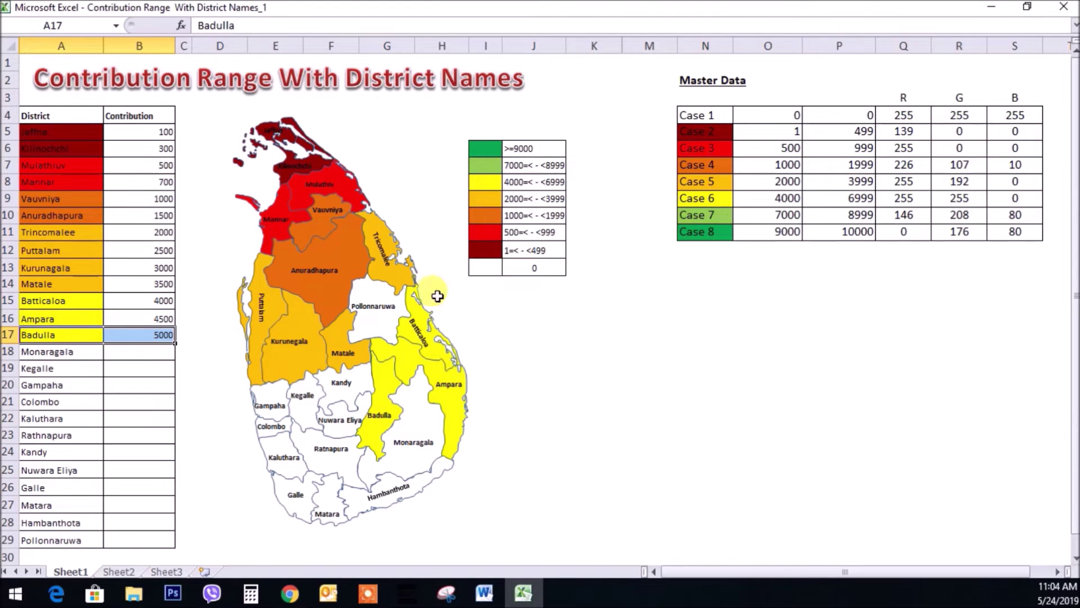
{"action": "left_click_drag", "start_coordinate": [160, 299], "coordinate": [175, 450]}
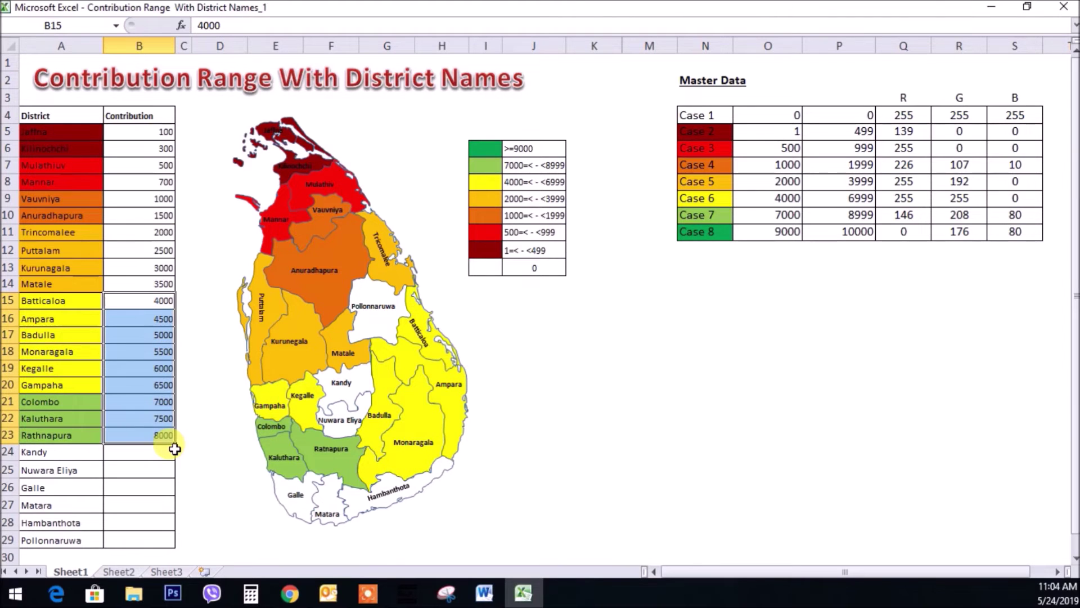
{"action": "left_click_drag", "start_coordinate": [56, 401], "coordinate": [141, 401]}
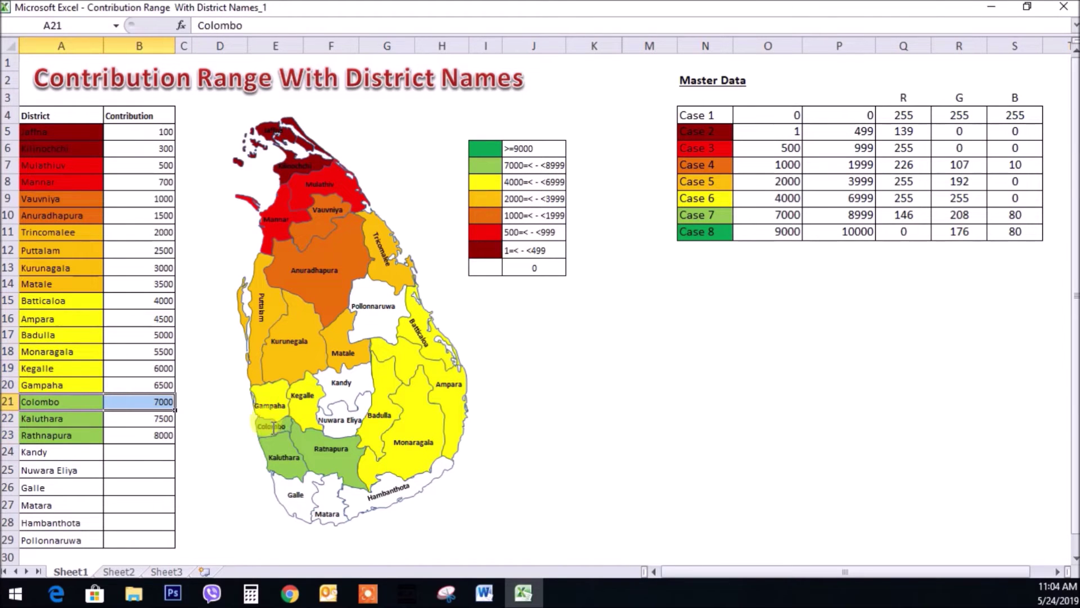
{"action": "left_click_drag", "start_coordinate": [493, 164], "coordinate": [517, 165]}
{"action": "left_click_drag", "start_coordinate": [141, 418], "coordinate": [175, 513]}
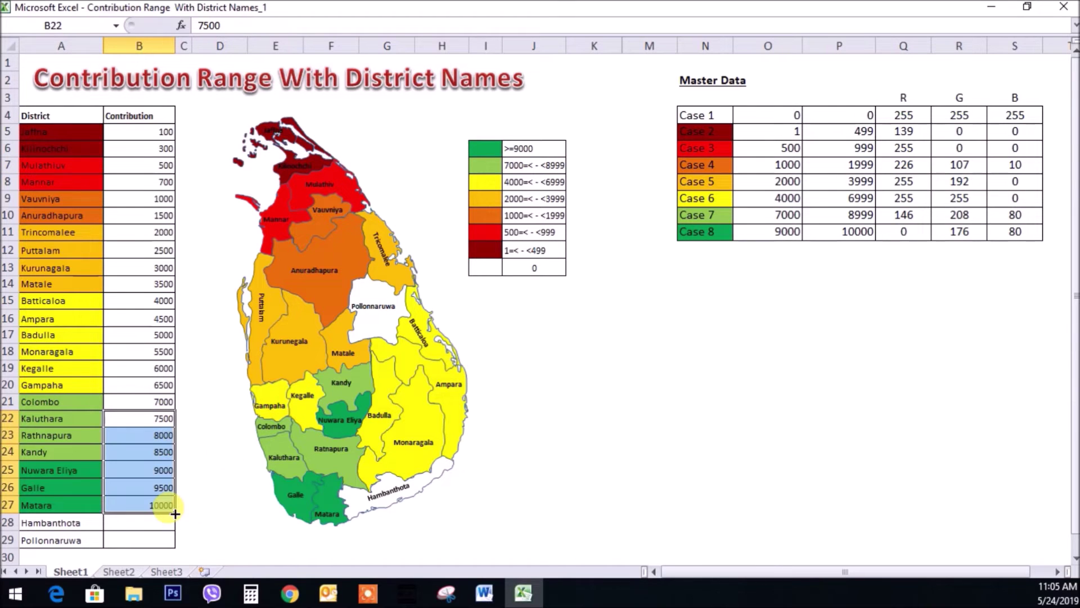
{"action": "scroll", "coordinate": [175, 513], "scroll_direction": "down", "scroll_amount": 2}
{"action": "scroll", "coordinate": [175, 409], "scroll_direction": "up", "scroll_amount": 2}
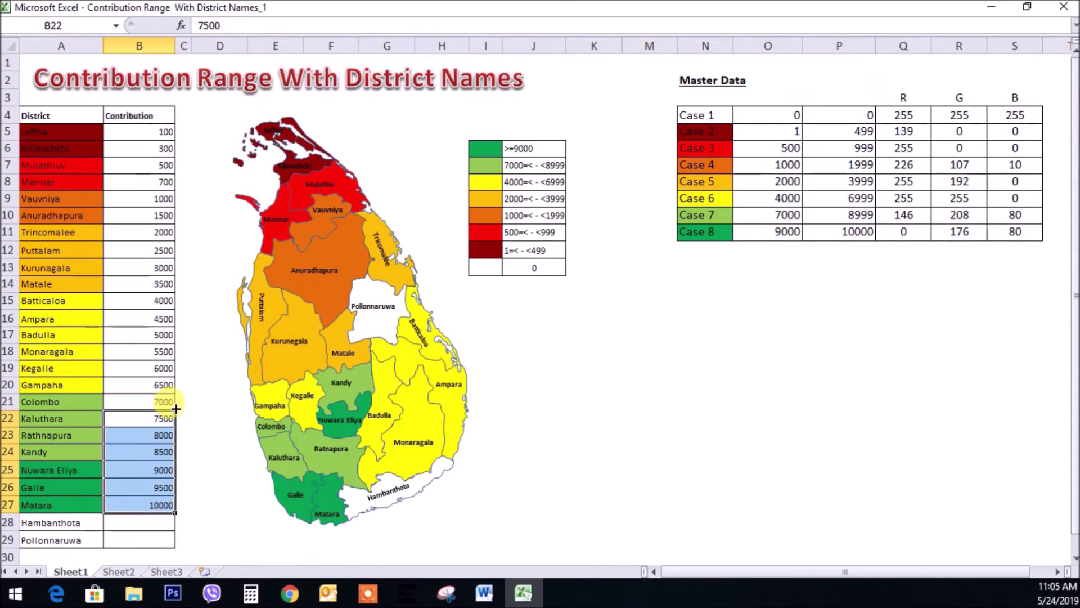
{"action": "left_click_drag", "start_coordinate": [68, 504], "coordinate": [123, 504]}
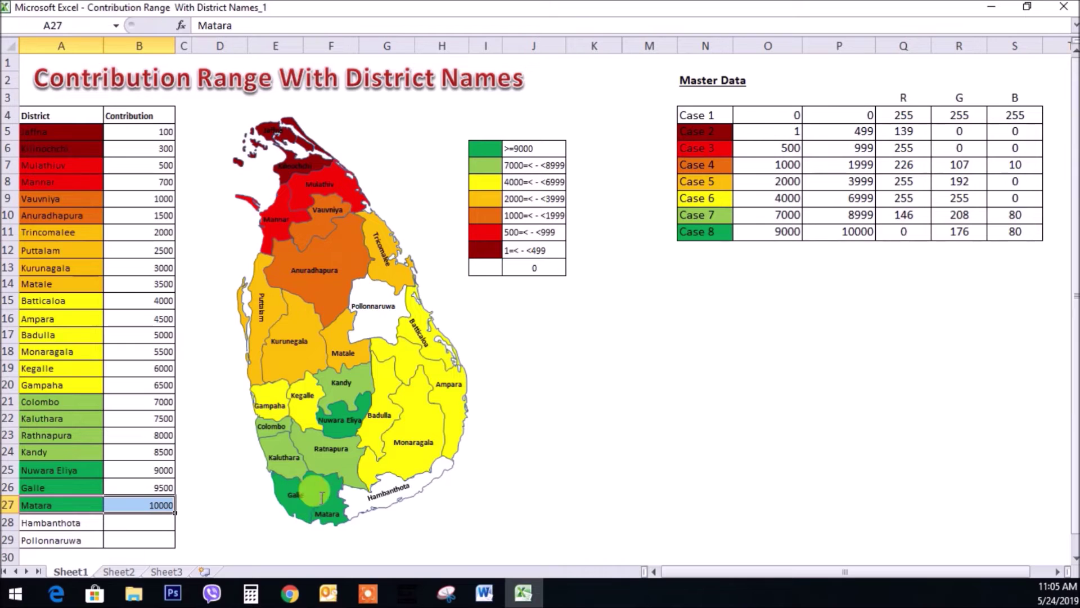
- Confirm contributions of 200 for Hambanthota and 700 for Pollonnaruwa
{"action": "left_click", "coordinate": [495, 148]}
{"action": "left_click", "coordinate": [142, 522]}
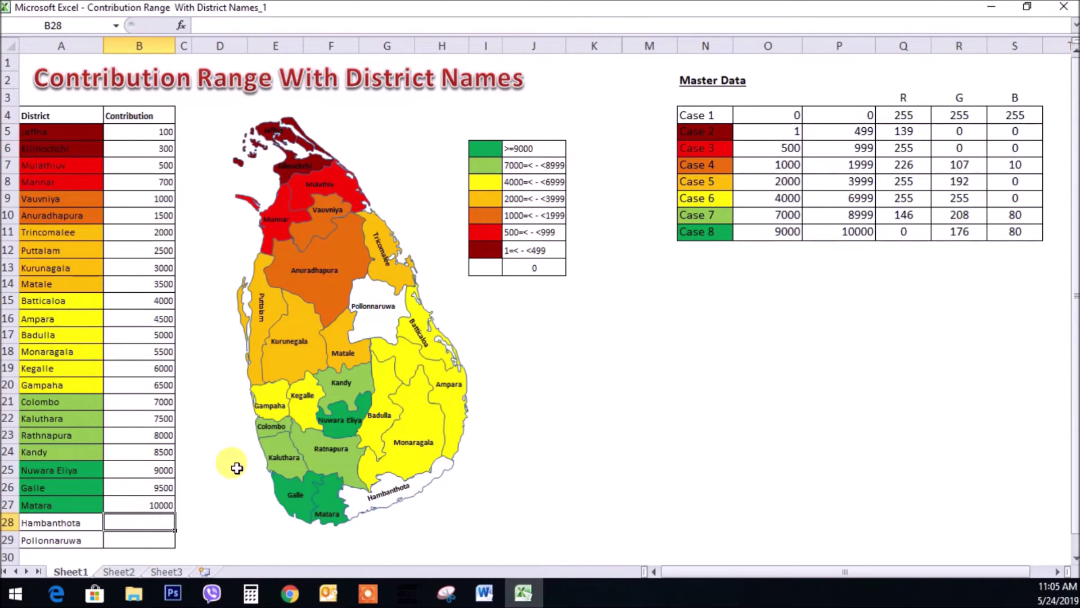
{"action": "type", "text": "200"}
{"action": "key", "text": "Return"}
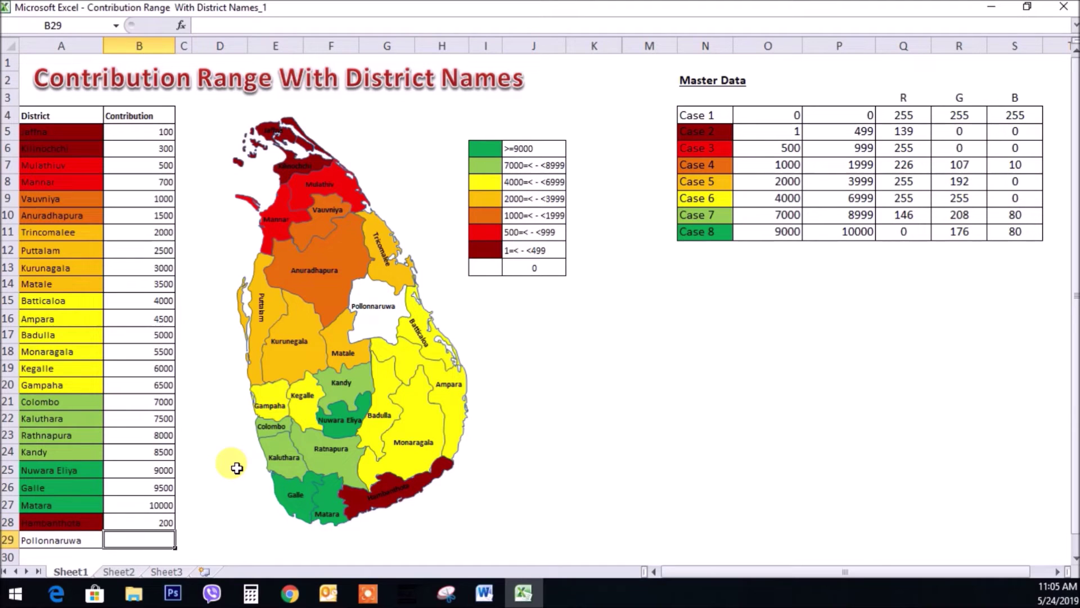
{"action": "type", "text": "0"}
{"action": "key", "text": "Up"}
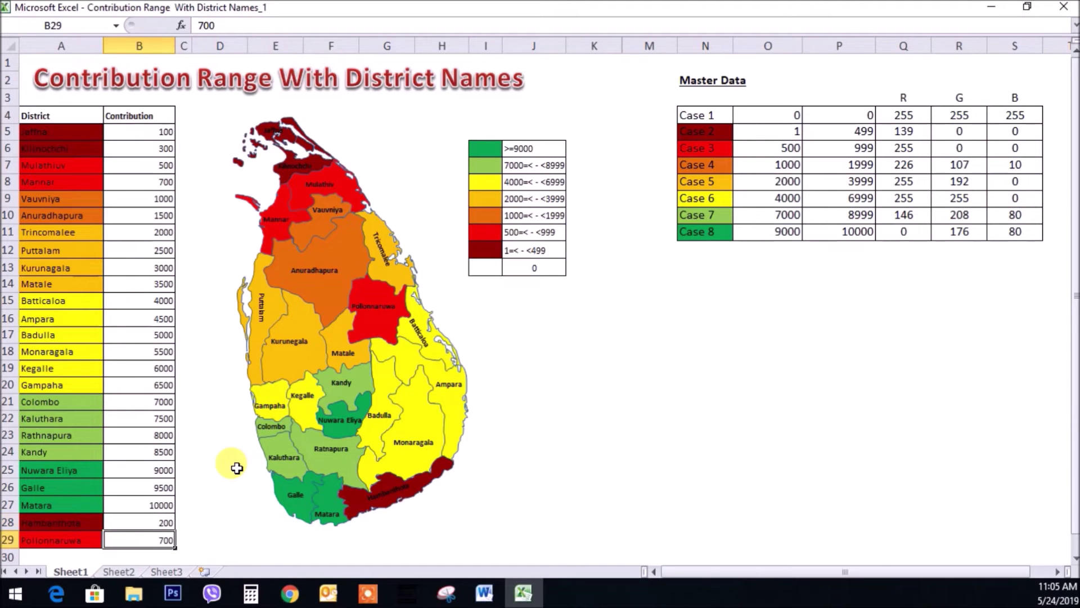
{"action": "left_click_drag", "start_coordinate": [84, 540], "coordinate": [141, 540]}
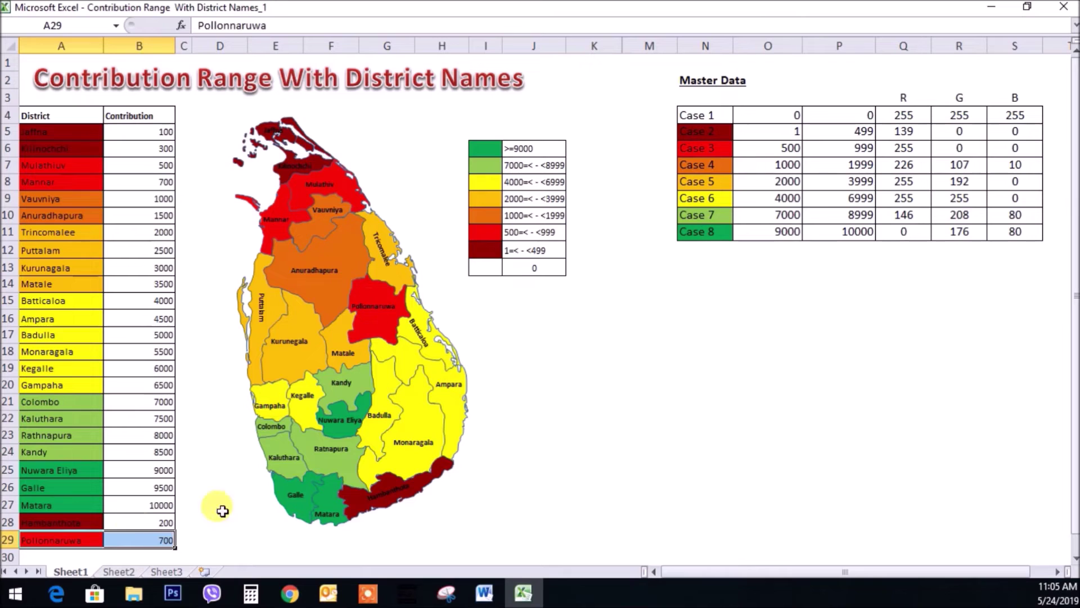
{"action": "left_click", "coordinate": [151, 539]}
- Set Puttalam's contribution in B12 to 0, then to 2000
{"action": "left_click", "coordinate": [149, 198]}
{"action": "left_click", "coordinate": [151, 132]}
{"action": "left_click", "coordinate": [155, 250]}
{"action": "type", "text": "0"}
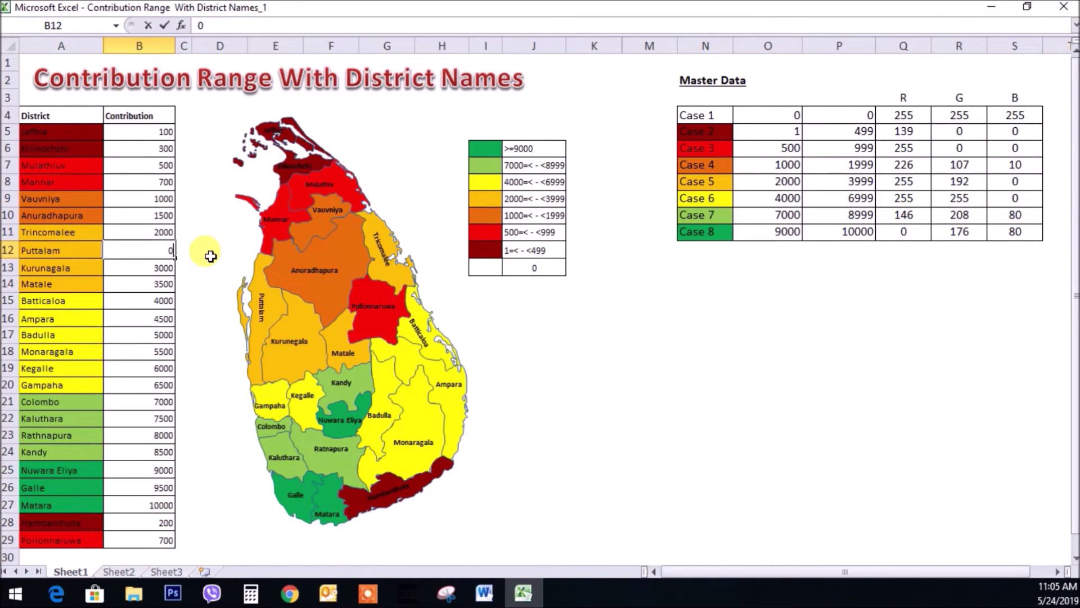
{"action": "key", "text": "Return"}
{"action": "left_click", "coordinate": [146, 248]}
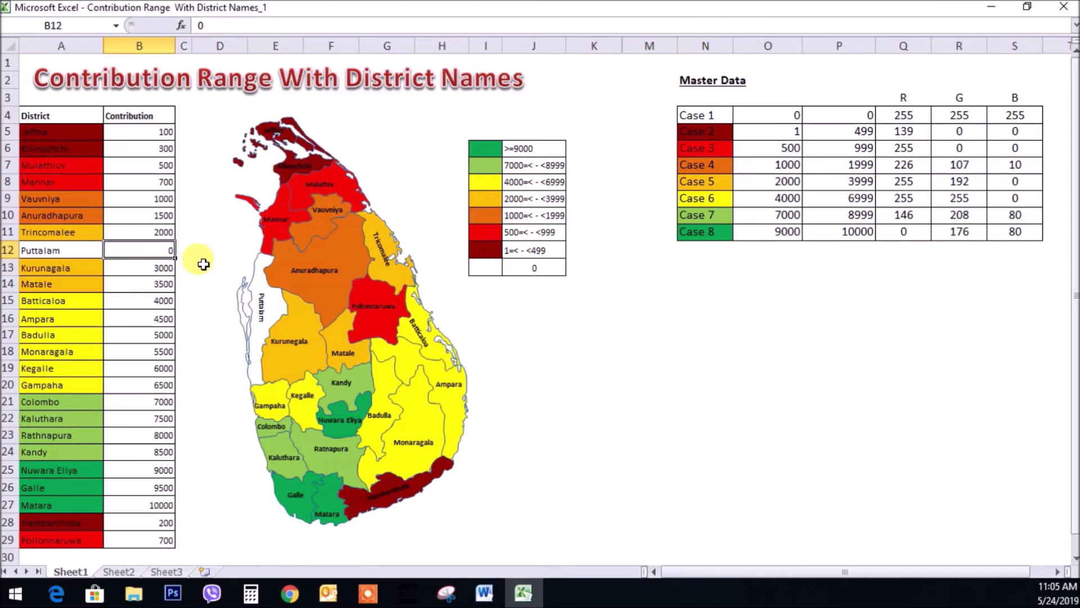
{"action": "type", "text": "2000"}
{"action": "key", "text": "Return"}
{"action": "left_click", "coordinate": [76, 251]}
{"action": "left_click", "coordinate": [151, 273]}
{"action": "left_click", "coordinate": [151, 319]}
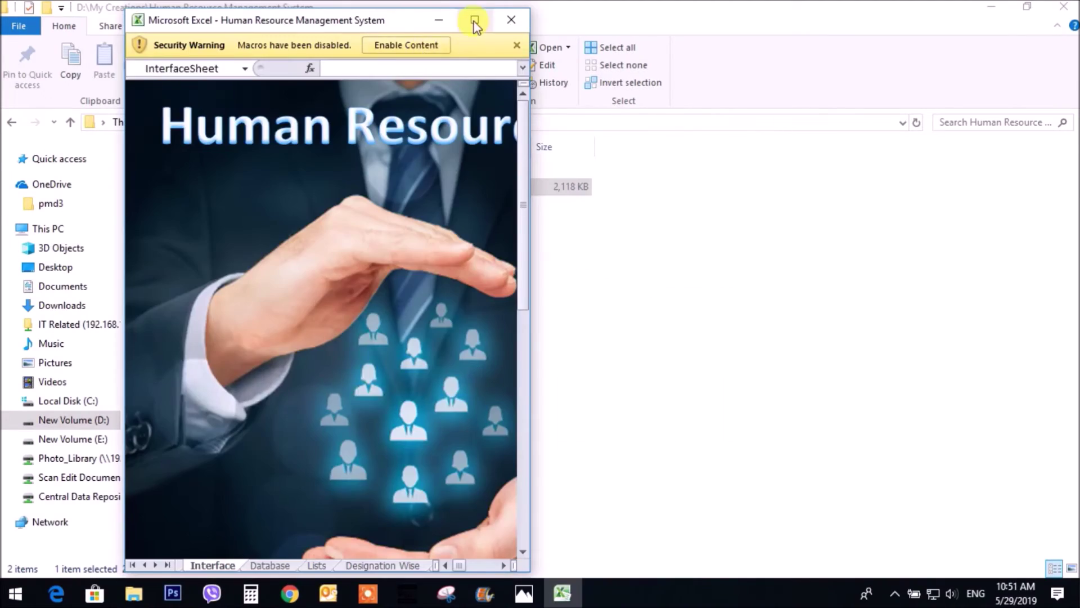
- Open the Human Resource Management System workbook from D:\My Creations
{"action": "left_click", "coordinate": [474, 20]}
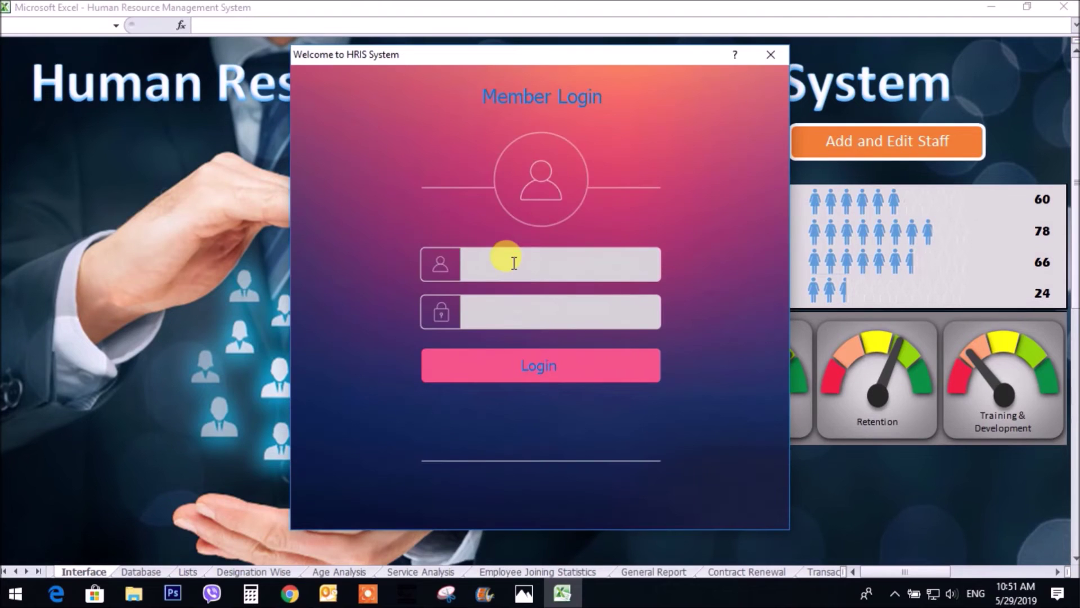
- Log in to the HRIS system with the member username and dismiss the welcome message
{"action": "type", "text": "Roshen"}
{"action": "key", "text": "Tab"}
{"action": "left_click", "coordinate": [536, 363]}
{"action": "left_click", "coordinate": [571, 339]}
- In the registration form, search employees by name, then by IDs 255 and 10
{"action": "left_click", "coordinate": [813, 140]}
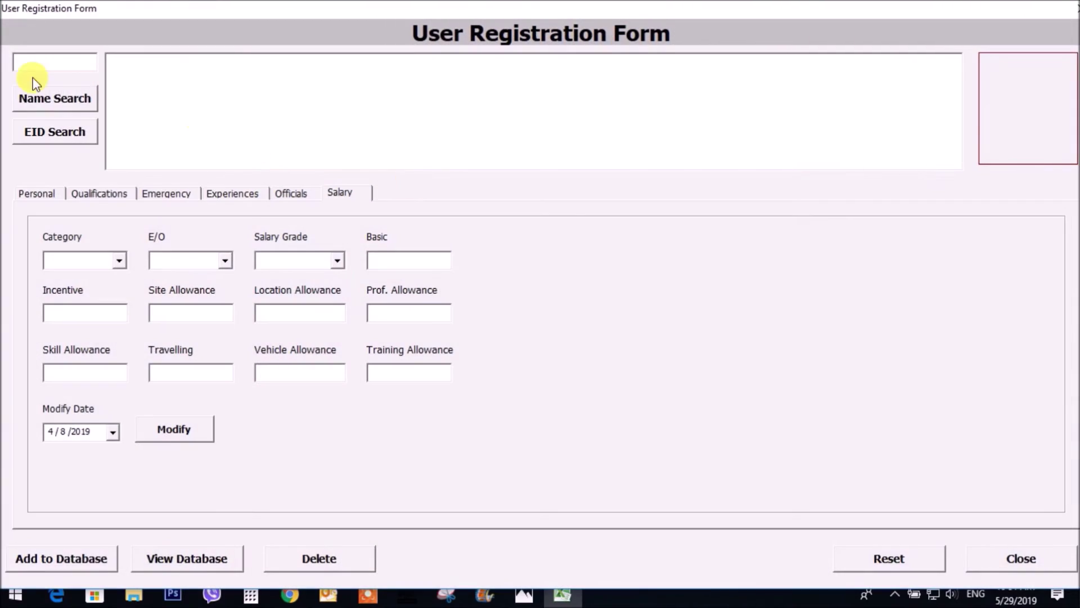
{"action": "left_click", "coordinate": [54, 99]}
{"action": "left_click_drag", "start_coordinate": [210, 60], "coordinate": [219, 97]}
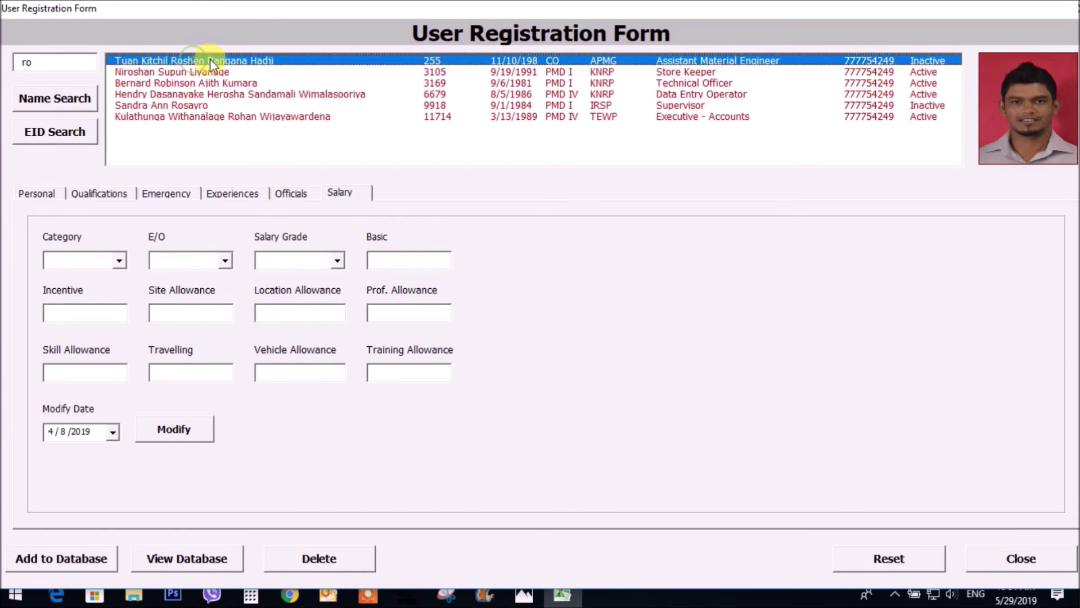
{"action": "left_click", "coordinate": [221, 62]}
{"action": "left_click", "coordinate": [54, 131]}
{"action": "left_click", "coordinate": [124, 63]}
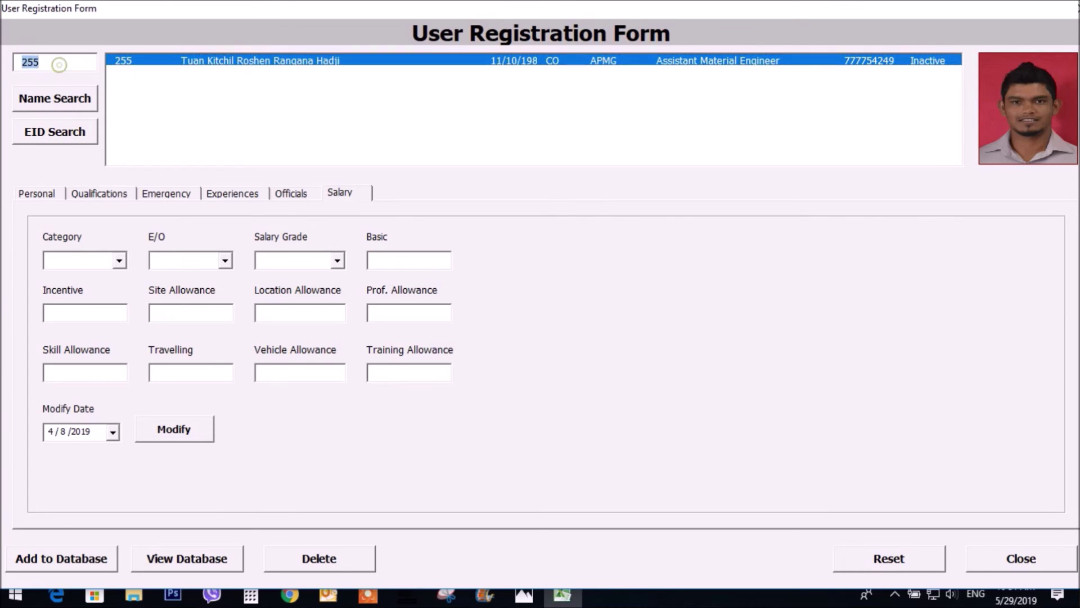
{"action": "left_click", "coordinate": [39, 134]}
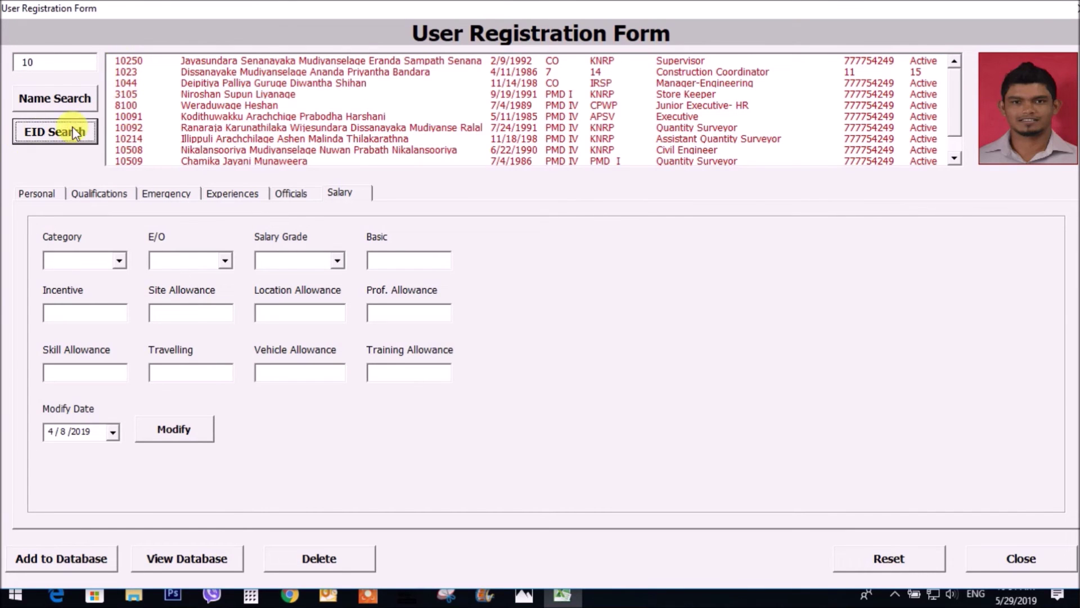
{"action": "type", "text": "255"}
{"action": "left_click", "coordinate": [55, 132]}
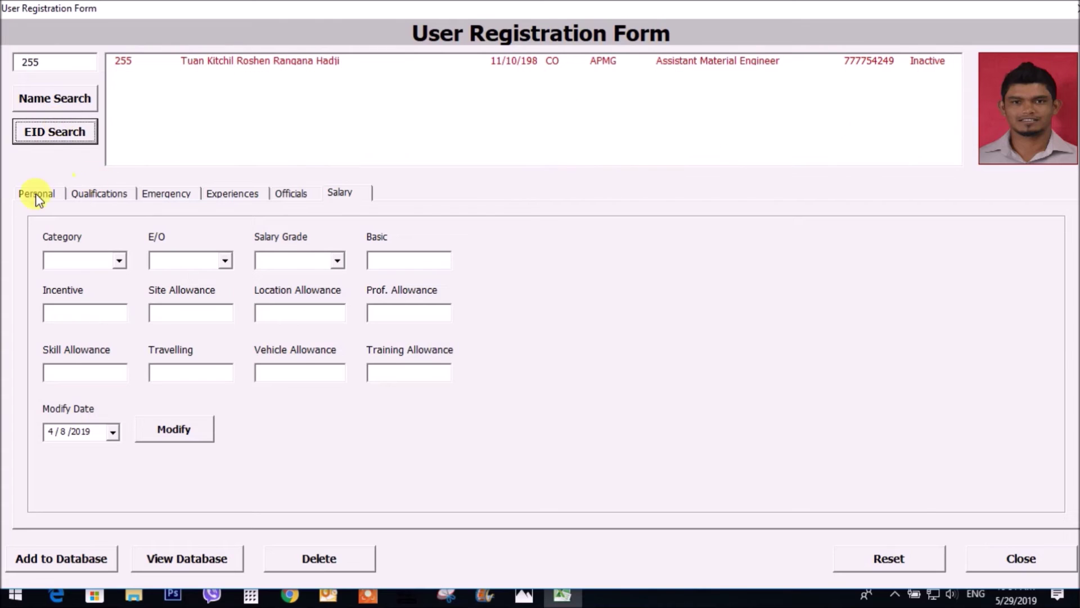
- Load employee 255's details, view personal, qualifications, experiences and salary pages, and close the form
{"action": "left_click", "coordinate": [37, 195]}
{"action": "left_click", "coordinate": [210, 62]}
{"action": "left_click", "coordinate": [99, 193]}
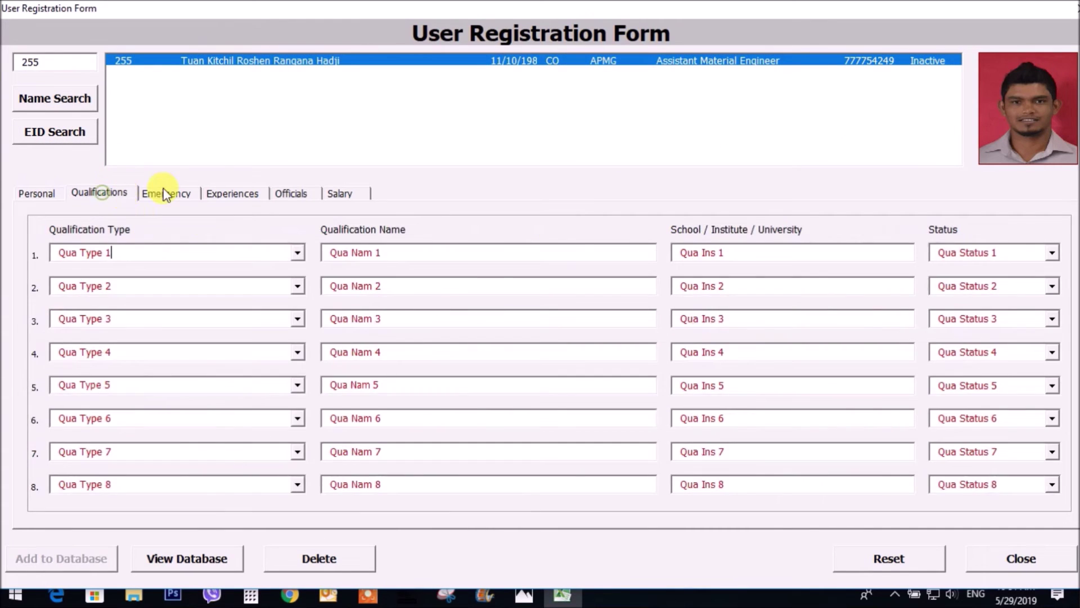
{"action": "left_click", "coordinate": [232, 193]}
{"action": "left_click", "coordinate": [339, 193]}
{"action": "left_click", "coordinate": [37, 193]}
{"action": "left_click", "coordinate": [1021, 558]}
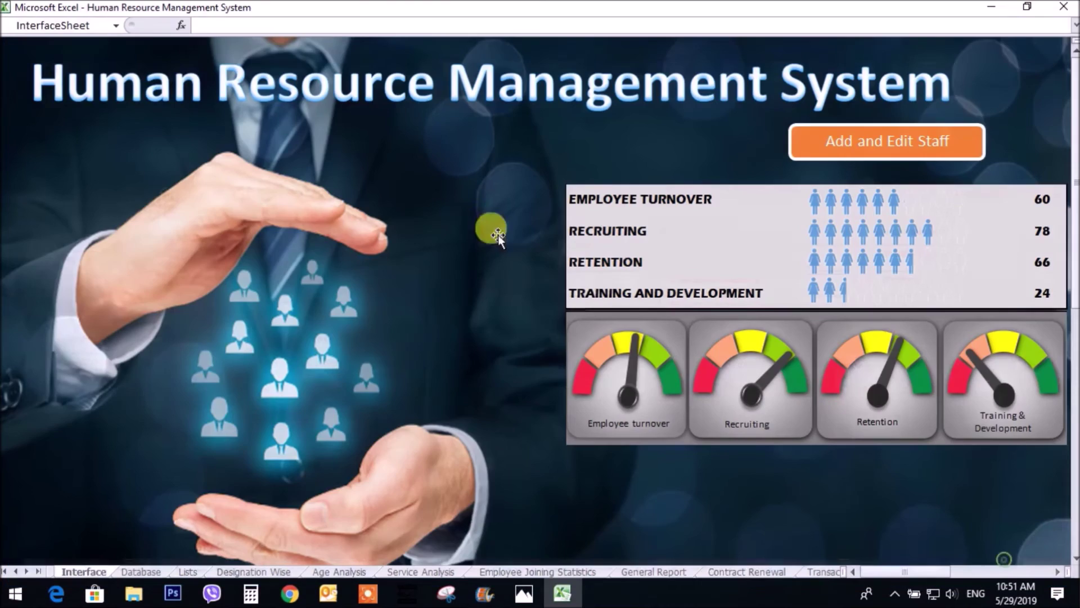
{"action": "left_click", "coordinate": [116, 26]}
{"action": "left_click", "coordinate": [68, 39]}
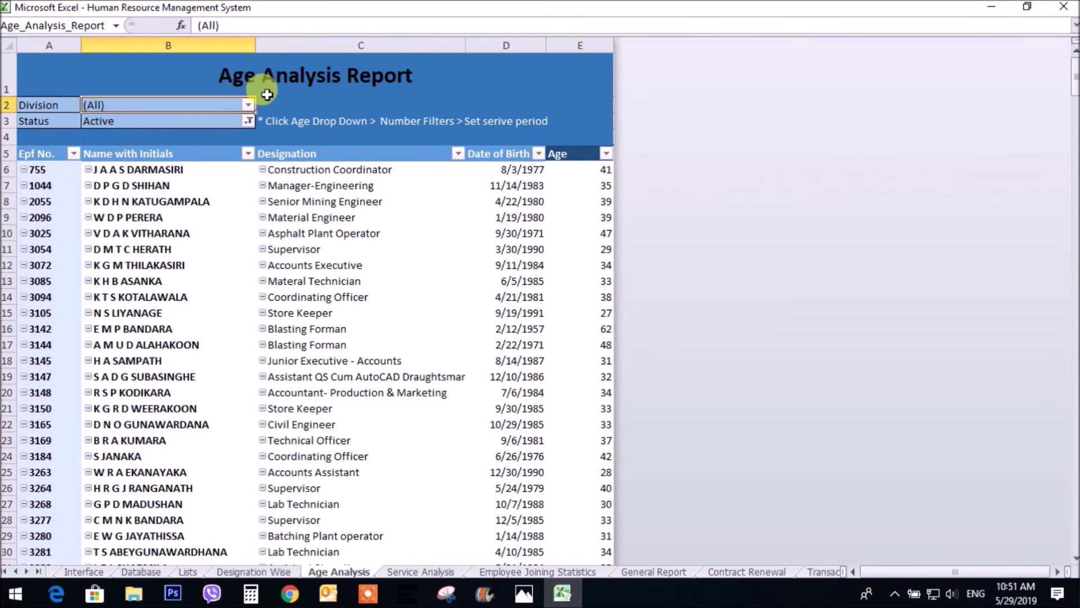
{"action": "left_click", "coordinate": [248, 105]}
{"action": "left_click", "coordinate": [248, 120]}
{"action": "left_click", "coordinate": [164, 32]}
{"action": "left_click", "coordinate": [116, 25]}
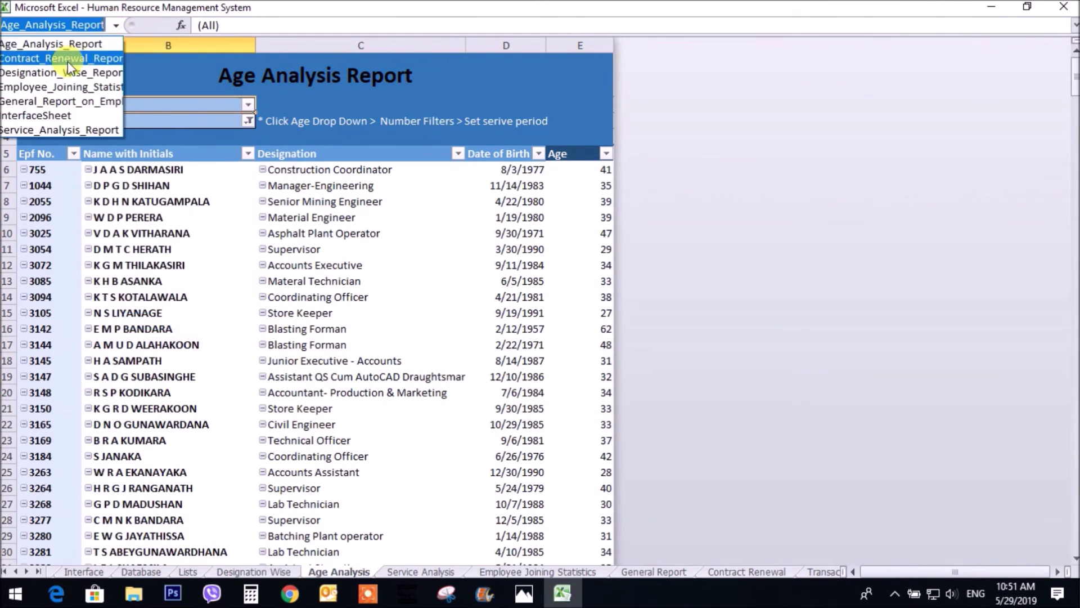
{"action": "left_click", "coordinate": [62, 58]}
{"action": "left_click", "coordinate": [117, 25]}
{"action": "left_click", "coordinate": [115, 25]}
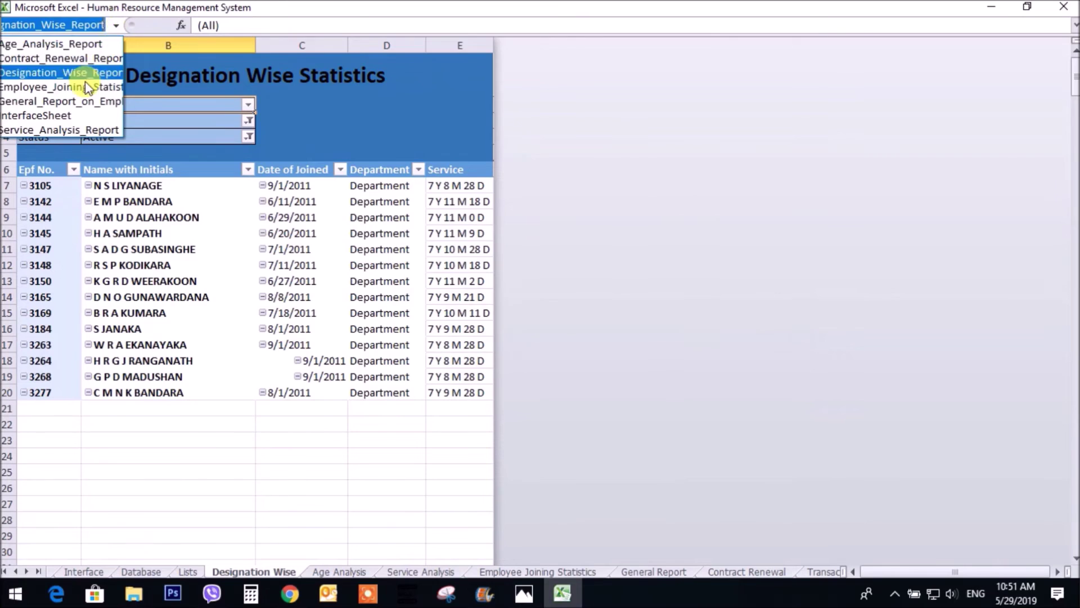
{"action": "left_click", "coordinate": [34, 86]}
{"action": "left_click", "coordinate": [115, 25]}
{"action": "left_click", "coordinate": [33, 102]}
{"action": "left_click", "coordinate": [116, 26]}
{"action": "left_click", "coordinate": [74, 112]}
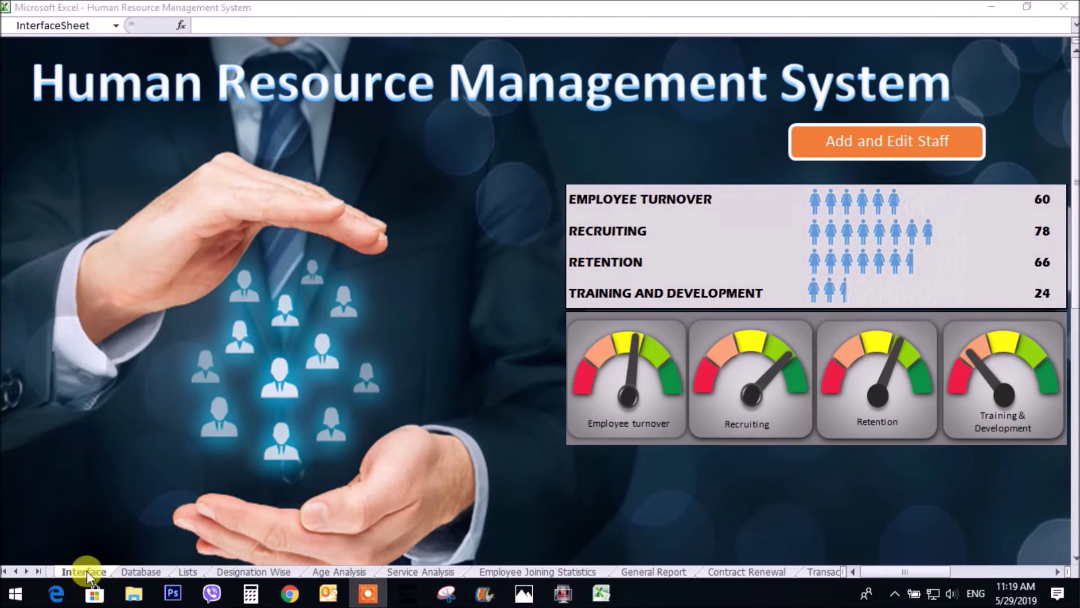
{"action": "right_click", "coordinate": [85, 552]}
- Open the workbook's code and review the frmLogin form and its login button code
{"action": "left_click", "coordinate": [130, 475]}
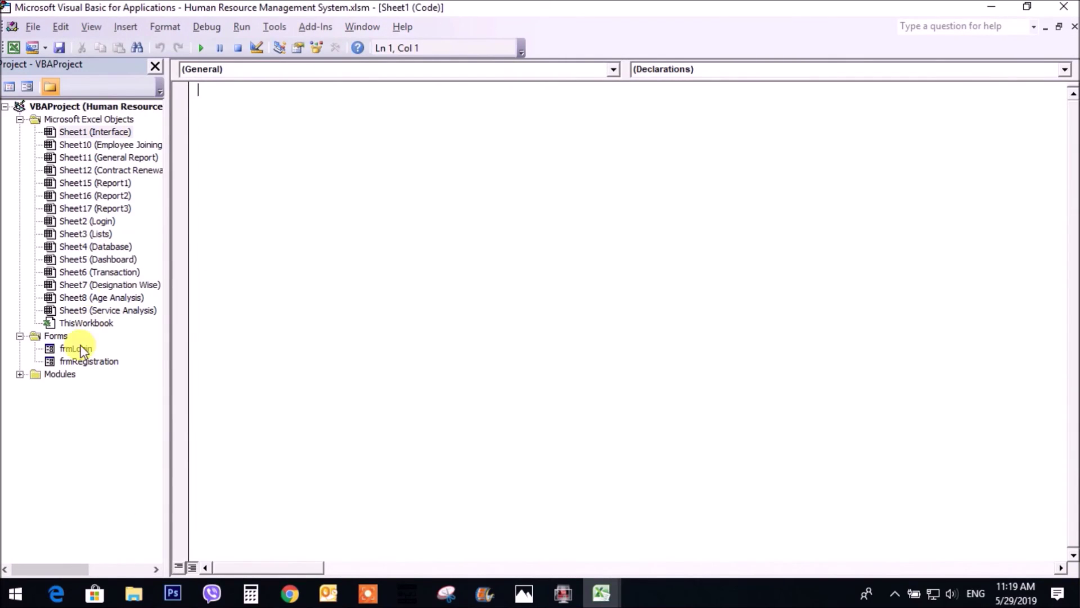
{"action": "double_click", "coordinate": [76, 348]}
{"action": "double_click", "coordinate": [406, 395]}
{"action": "scroll", "coordinate": [278, 478], "scroll_direction": "down", "scroll_amount": 6}
{"action": "scroll", "coordinate": [277, 478], "scroll_direction": "down", "scroll_amount": 6}
{"action": "scroll", "coordinate": [277, 478], "scroll_direction": "down", "scroll_amount": 6}
{"action": "scroll", "coordinate": [277, 478], "scroll_direction": "down", "scroll_amount": 10}
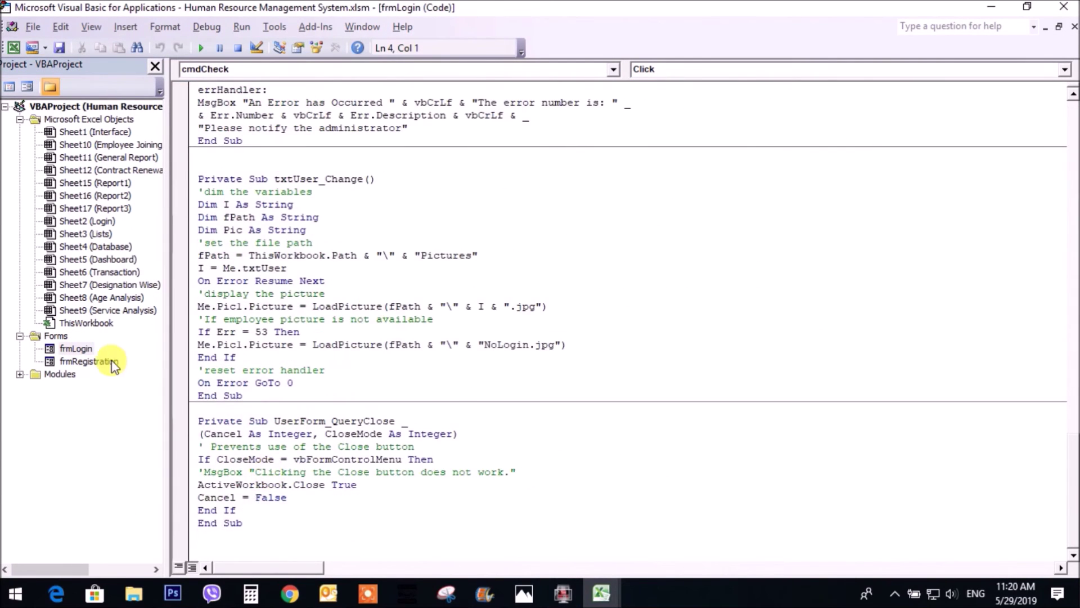
- Open the frmRegistration design and show its Personal and Experiences pages
{"action": "double_click", "coordinate": [122, 362]}
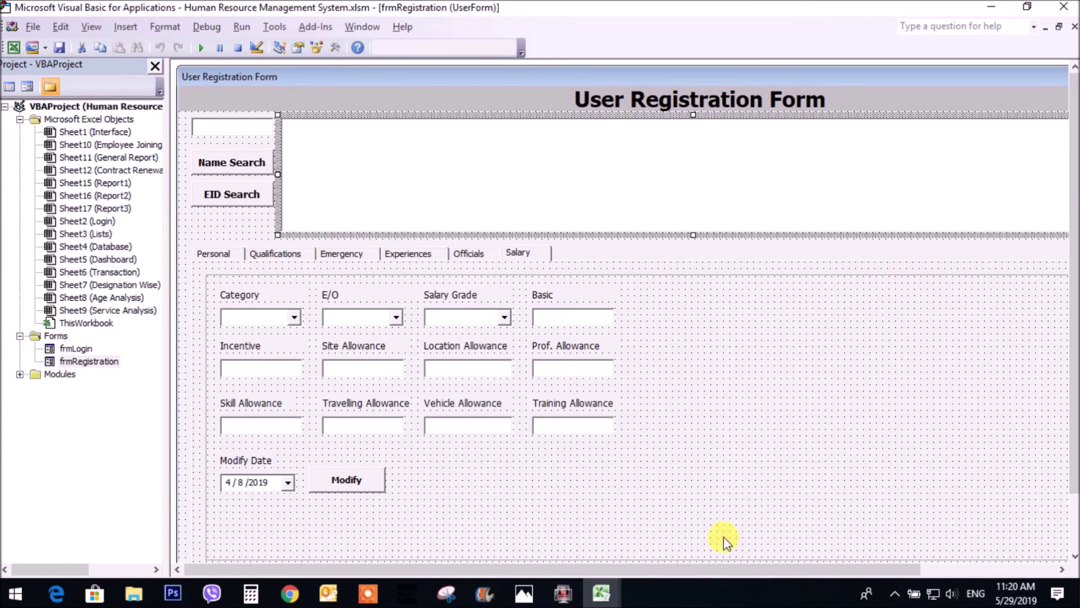
{"action": "left_click_drag", "start_coordinate": [863, 568], "coordinate": [639, 565]}
{"action": "left_click", "coordinate": [213, 253]}
{"action": "left_click", "coordinate": [408, 253]}
{"action": "left_click", "coordinate": [213, 253]}
- Review the results list's click code and Module1's macros, then close the VBA editor
{"action": "double_click", "coordinate": [376, 169]}
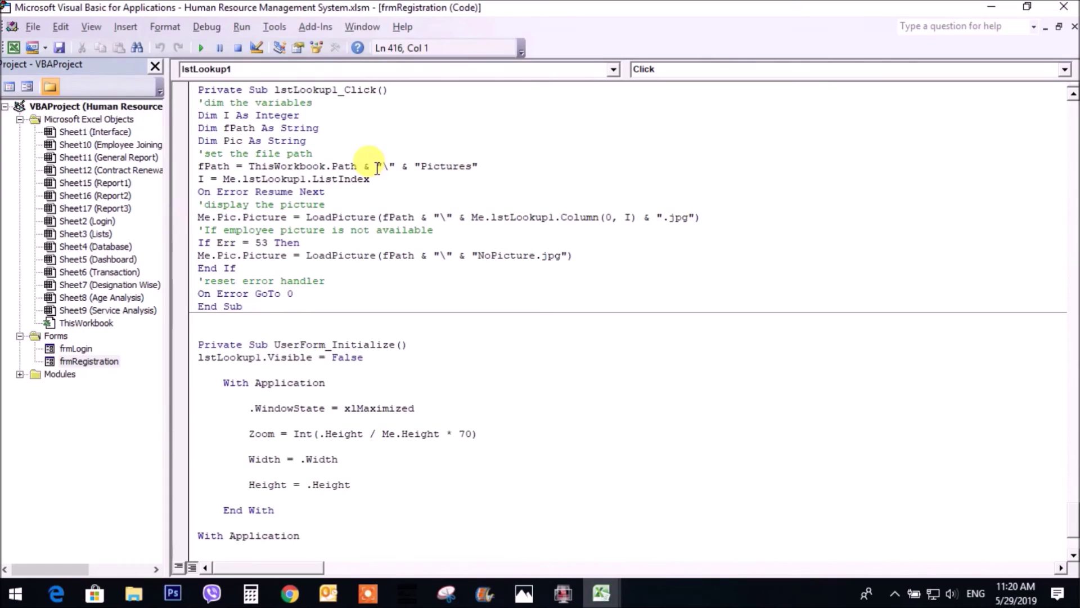
{"action": "scroll", "coordinate": [366, 315], "scroll_direction": "down", "scroll_amount": 4}
{"action": "scroll", "coordinate": [361, 394], "scroll_direction": "up", "scroll_amount": 10}
{"action": "scroll", "coordinate": [345, 307], "scroll_direction": "up", "scroll_amount": 10}
{"action": "scroll", "coordinate": [290, 294], "scroll_direction": "up", "scroll_amount": 10}
{"action": "scroll", "coordinate": [327, 273], "scroll_direction": "up", "scroll_amount": 5}
{"action": "scroll", "coordinate": [463, 227], "scroll_direction": "up", "scroll_amount": 10}
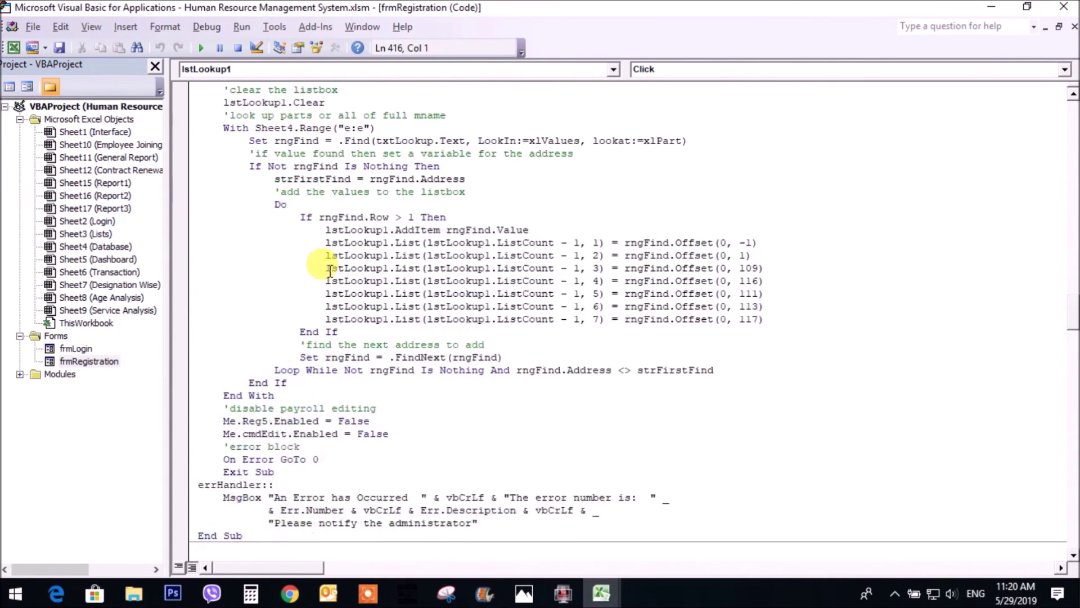
{"action": "scroll", "coordinate": [433, 214], "scroll_direction": "up", "scroll_amount": 10}
{"action": "scroll", "coordinate": [405, 203], "scroll_direction": "up", "scroll_amount": 10}
{"action": "scroll", "coordinate": [377, 188], "scroll_direction": "up", "scroll_amount": 10}
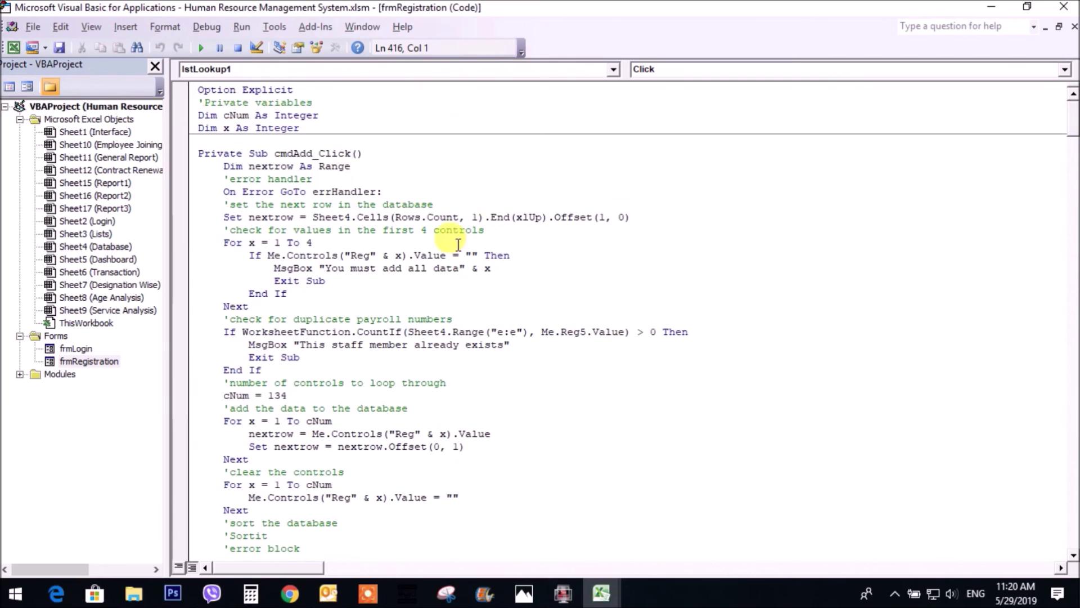
{"action": "double_click", "coordinate": [76, 399]}
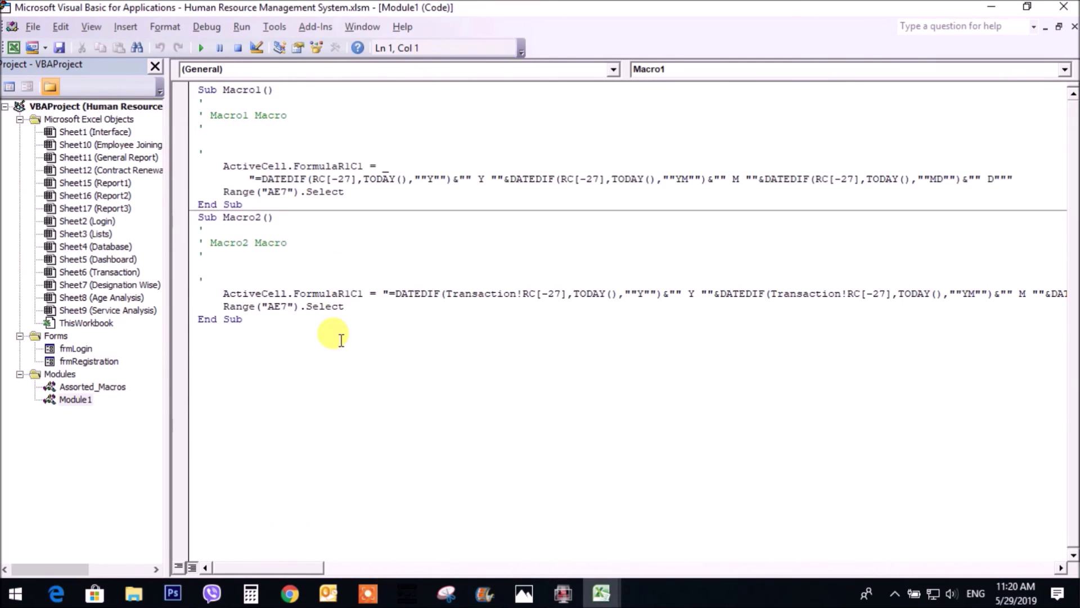
{"action": "left_click", "coordinate": [1063, 7]}
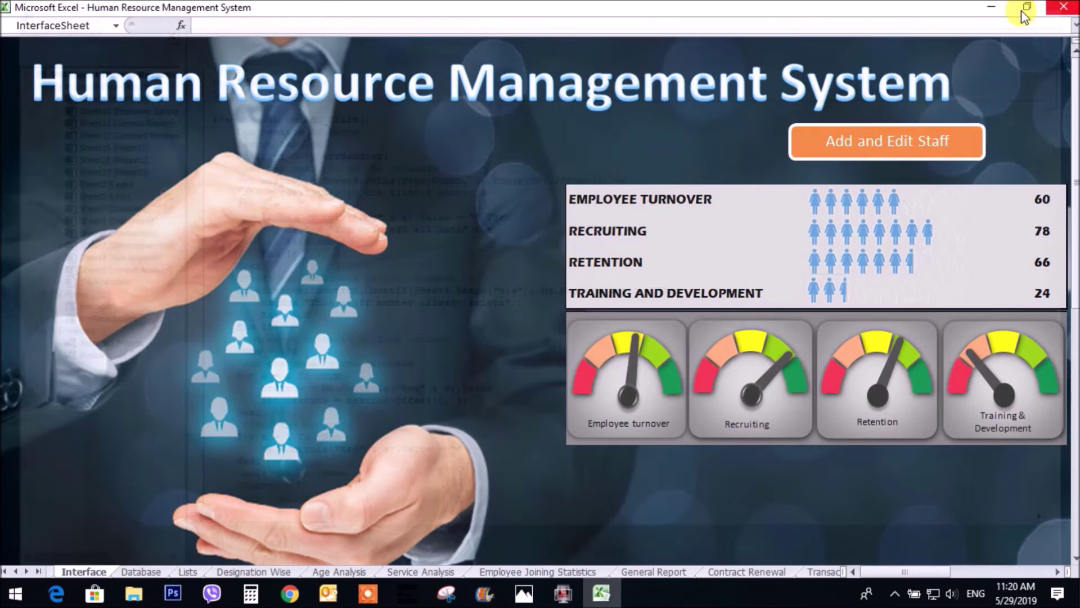